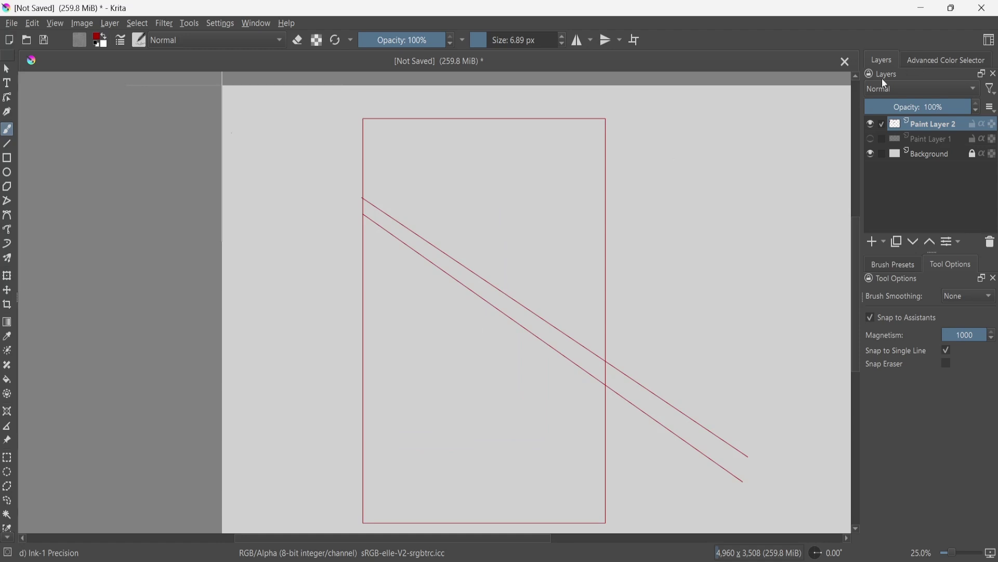
# Turn on the vanishing point assistant beyond the canvas's upper-left corner and return to the freehand brush
pyautogui.hotkey('ctrl', '-')
pyautogui.click(7, 411)
pyautogui.press('b')
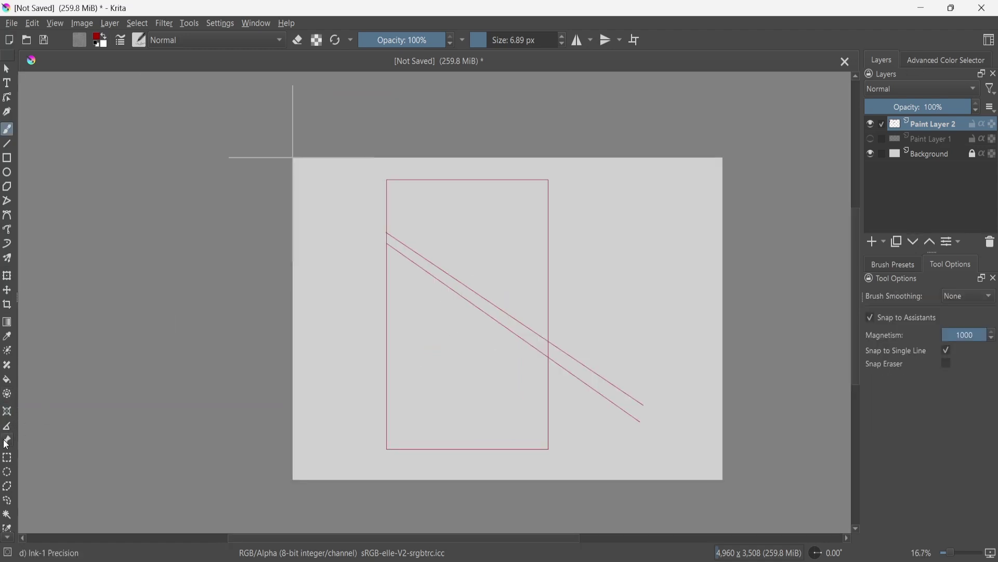
pyautogui.click(8, 411)
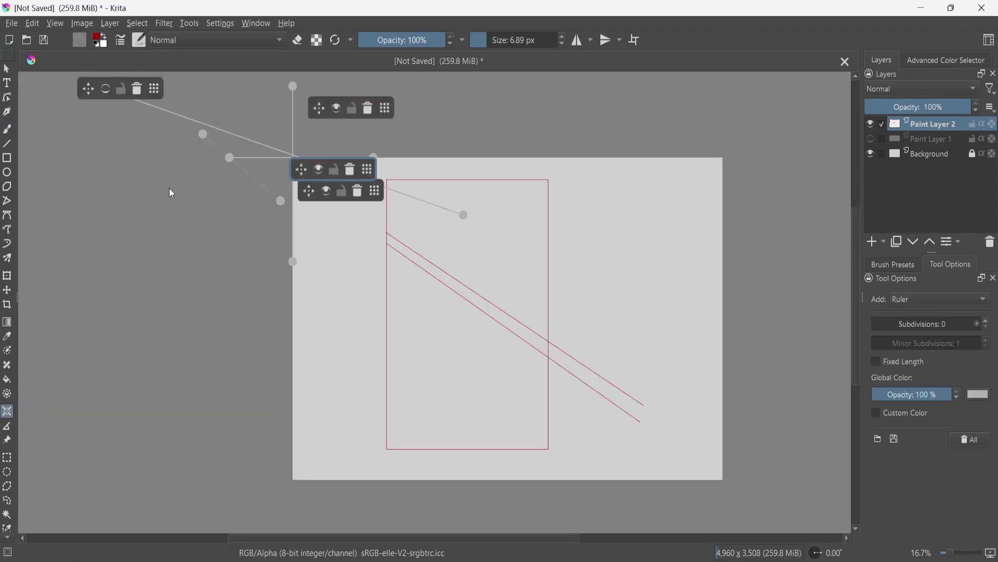
pyautogui.click(107, 92)
pyautogui.press('b')
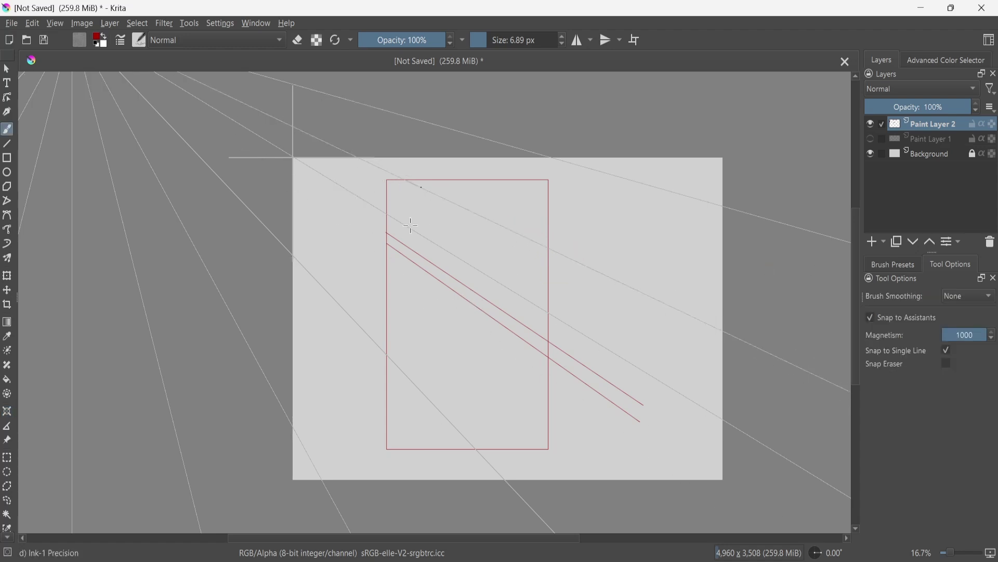
# Draw two close vertical lines and a short slanted line in the upper-left corner of the red panel frame
pyautogui.press('v')
pyautogui.moveTo(420, 201); pyautogui.dragTo(430, 276)
pyautogui.press('v')
pyautogui.moveTo(396, 180)
pyautogui.mouseDown()
pyautogui.moveTo(398, 238)
pyautogui.moveTo(436, 218)
pyautogui.mouseUp()
pyautogui.moveTo(439, 184)
pyautogui.mouseDown()
pyautogui.moveTo(441, 263)
pyautogui.moveTo(443, 254)
pyautogui.mouseUp()
pyautogui.press('v')
pyautogui.hotkey('ctrl', 'z')
# Add a four-corner Perspective assistant around the red panel frame and align its upper-left corner with the canvas's top edge
pyautogui.click(7, 411)
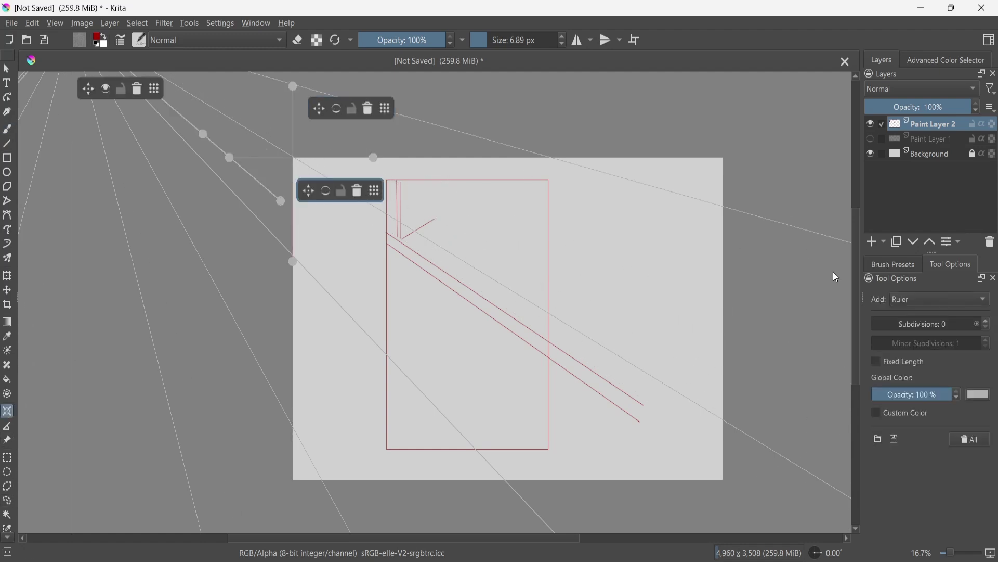
pyautogui.click(940, 300)
pyautogui.click(894, 267)
pyautogui.click(384, 172)
pyautogui.click(567, 158)
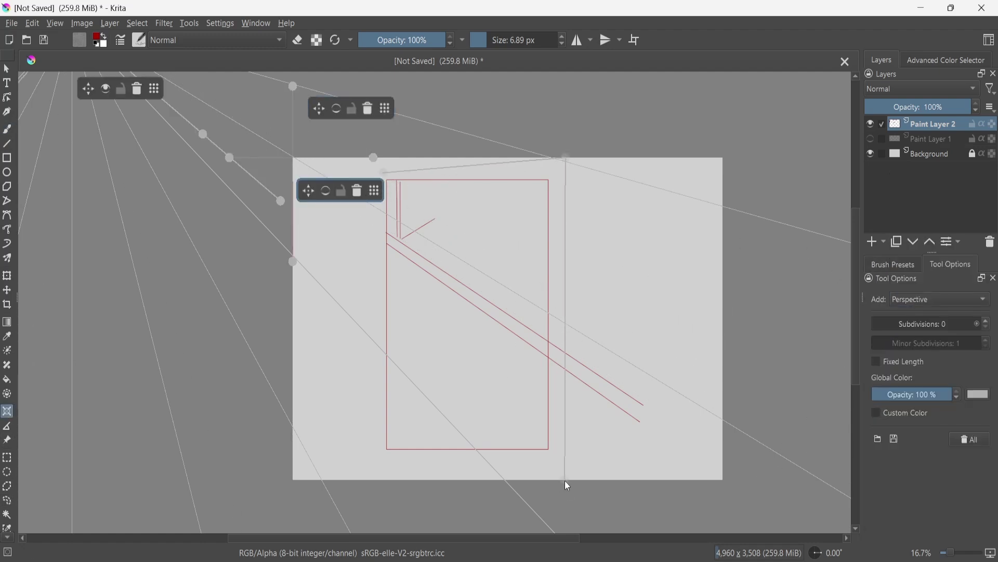
pyautogui.click(569, 480)
pyautogui.click(383, 480)
pyautogui.moveTo(384, 172); pyautogui.dragTo(381, 159)
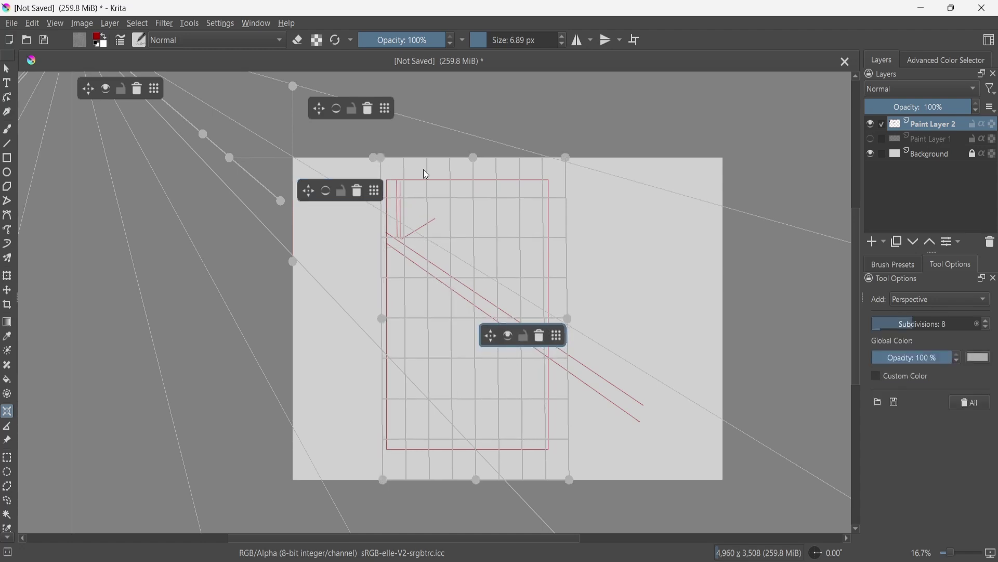
# Hide the vanishing point assistant so the perspective grid guides the brush strokes
pyautogui.press('b')
pyautogui.moveTo(453, 184); pyautogui.dragTo(493, 202)
pyautogui.hotkey('ctrl', 'z')
pyautogui.click(7, 411)
pyautogui.click(105, 89)
pyautogui.press('b')
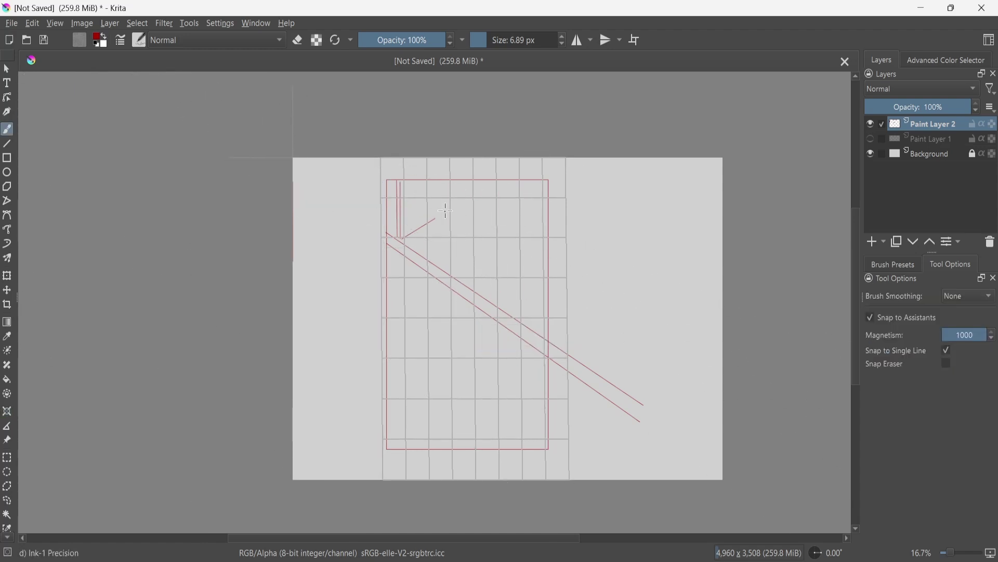
# Draw four vertical lines from the frame's upper edge down towards the diagonal band, following the perspective grid
pyautogui.hotkey('ctrl', 'z')
pyautogui.hotkey('ctrl', 'z')
pyautogui.moveTo(425, 180); pyautogui.dragTo(426, 261)
pyautogui.moveTo(455, 183); pyautogui.dragTo(456, 278)
pyautogui.moveTo(462, 183)
pyautogui.mouseDown()
pyautogui.moveTo(463, 279)
pyautogui.moveTo(473, 278)
pyautogui.mouseUp()
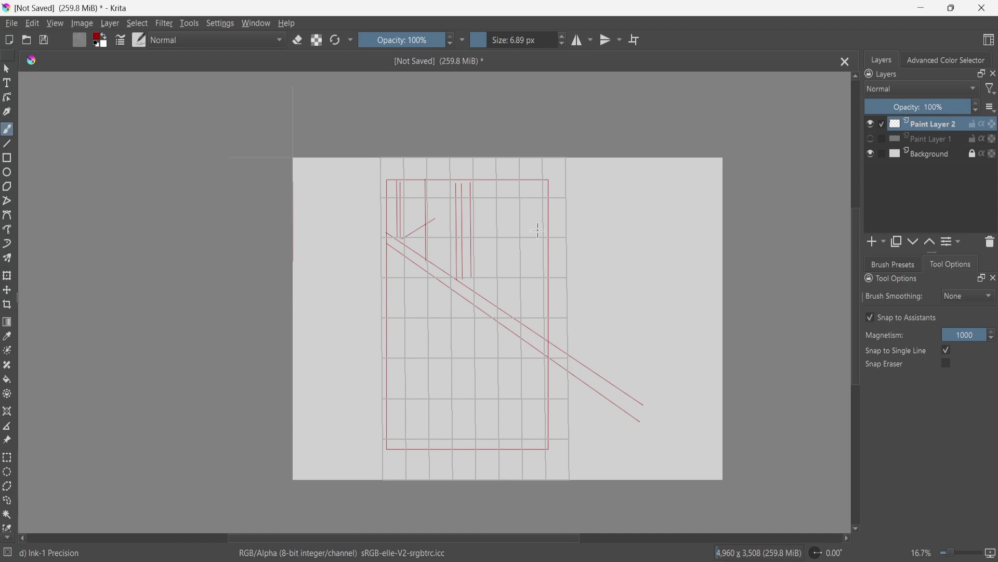
# Swap the perspective grid for the vanishing point assistant and draw the bench seat's long rear and front edges
pyautogui.click(7, 411)
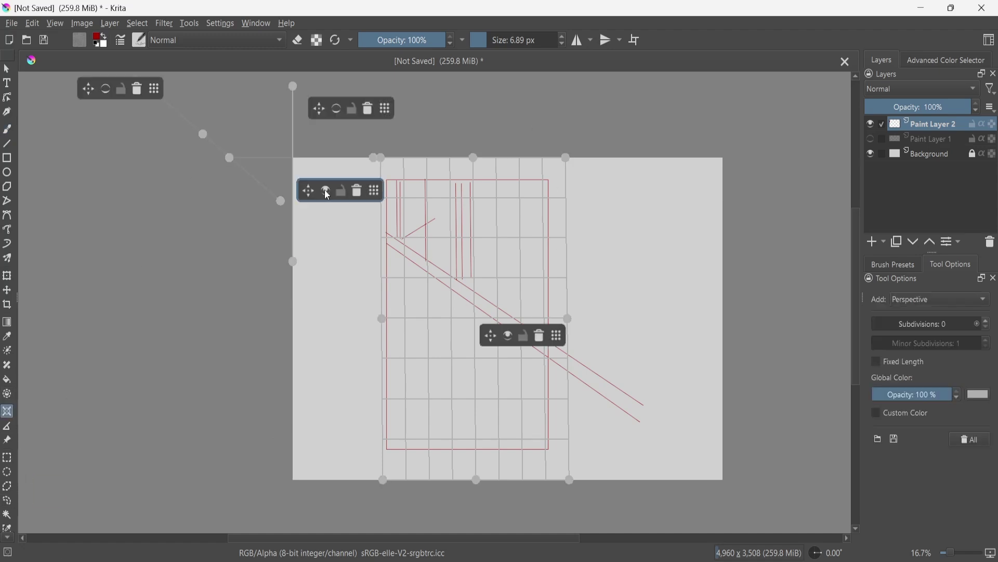
pyautogui.press('b')
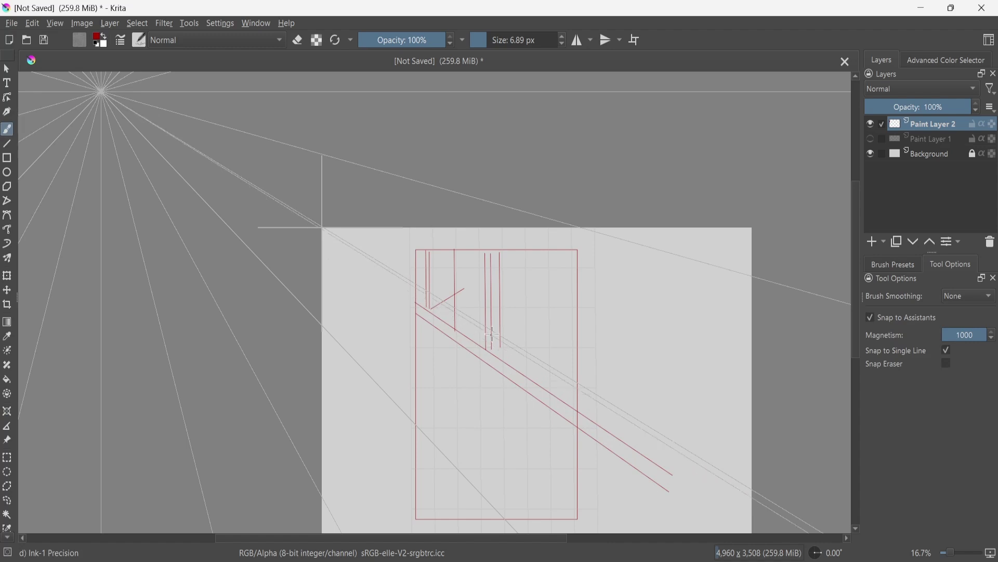
pyautogui.moveTo(486, 330); pyautogui.dragTo(584, 392)
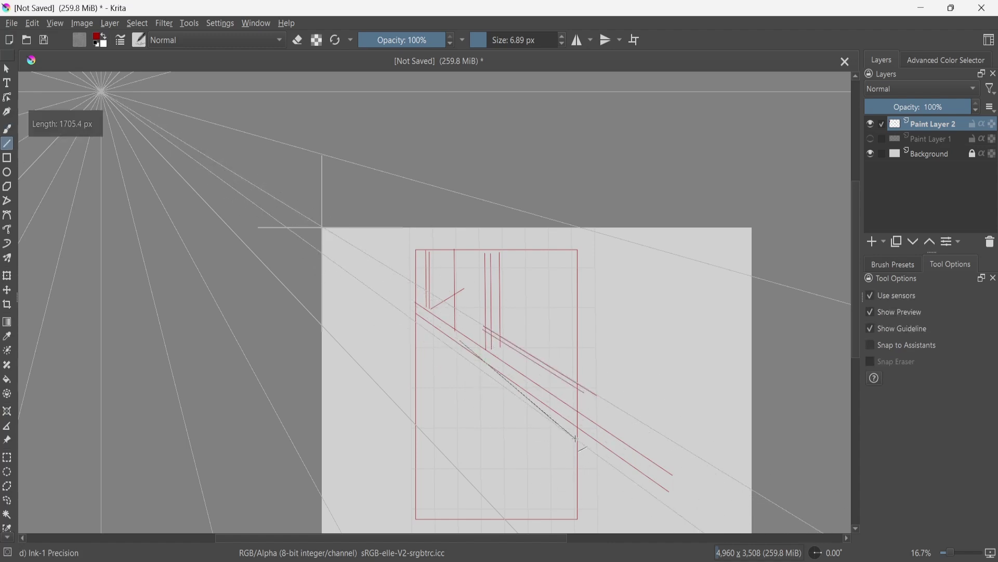
pyautogui.hotkey('shift', 's')
pyautogui.click(489, 358)
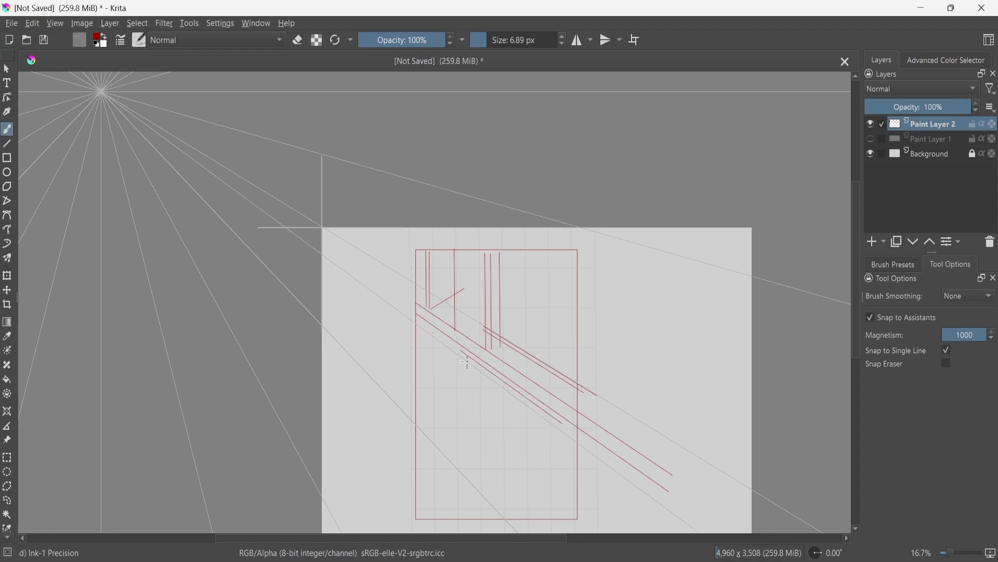
pyautogui.moveTo(461, 355); pyautogui.dragTo(559, 429)
# Close the bench seat's far end with short edges and extend its front edges past the frame's right side
pyautogui.press('v')
pyautogui.press('m')
pyautogui.press('m')
pyautogui.moveTo(452, 307)
pyautogui.mouseDown()
pyautogui.moveTo(485, 327)
pyautogui.moveTo(445, 336)
pyautogui.moveTo(462, 354)
pyautogui.moveTo(426, 341)
pyautogui.mouseUp()
pyautogui.press('v')
pyautogui.press('b')
pyautogui.press('m')
pyautogui.press('v')
pyautogui.press('b')
pyautogui.press('m')
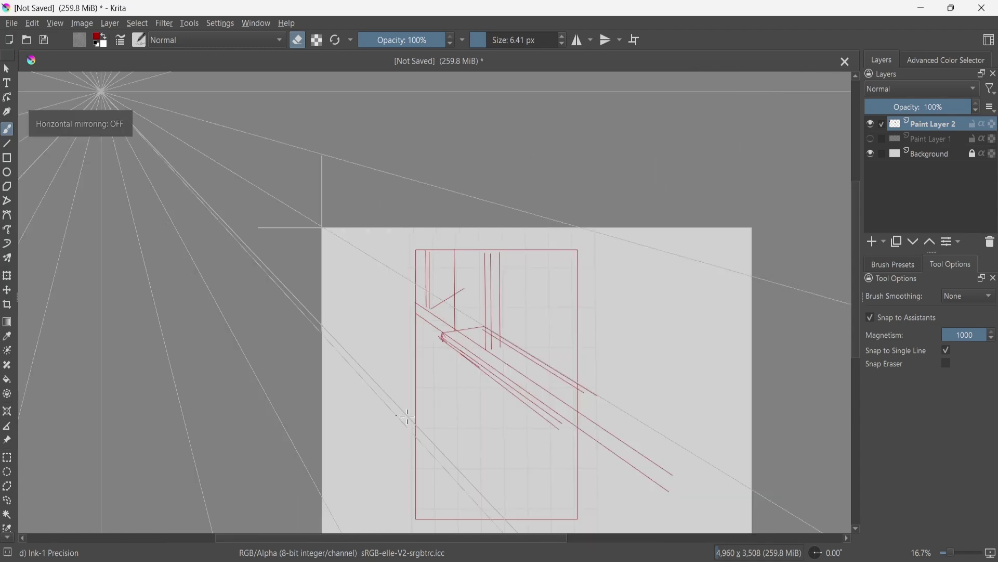
pyautogui.moveTo(584, 448); pyautogui.dragTo(560, 430)
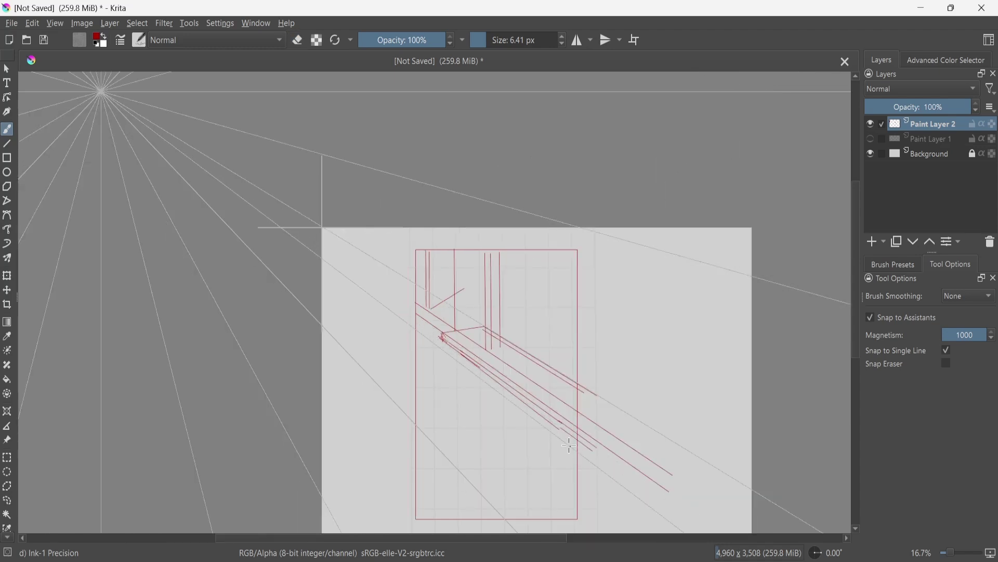
# Reactivate the perspective grid assistant and draw the vertical edges of the bench's two legs
pyautogui.click(8, 411)
pyautogui.press('b')
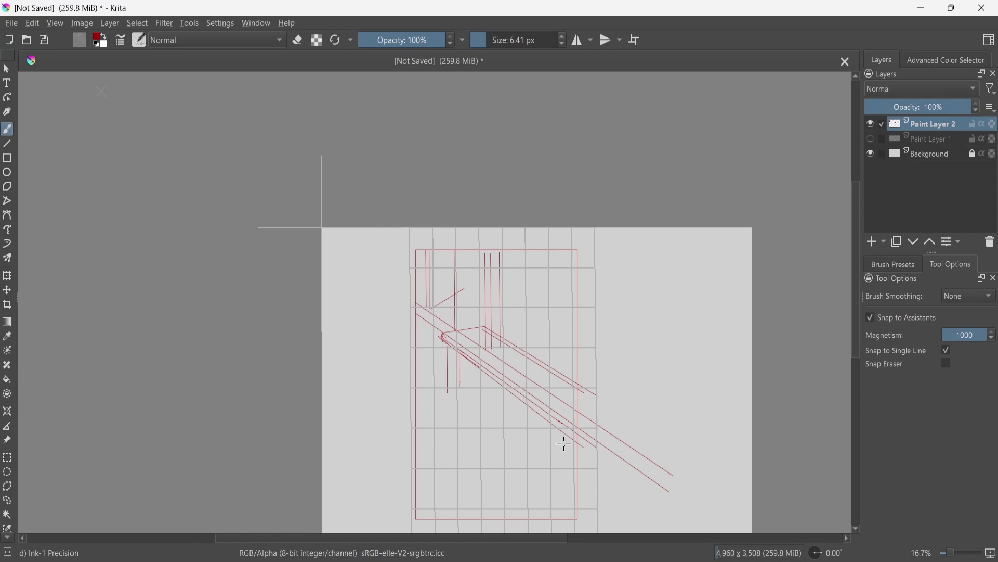
pyautogui.moveTo(562, 467); pyautogui.dragTo(562, 432)
# Switch back to the vanishing point assistant and draw the base edge of both bench legs
pyautogui.click(6, 411)
pyautogui.click(536, 405)
pyautogui.click(133, 108)
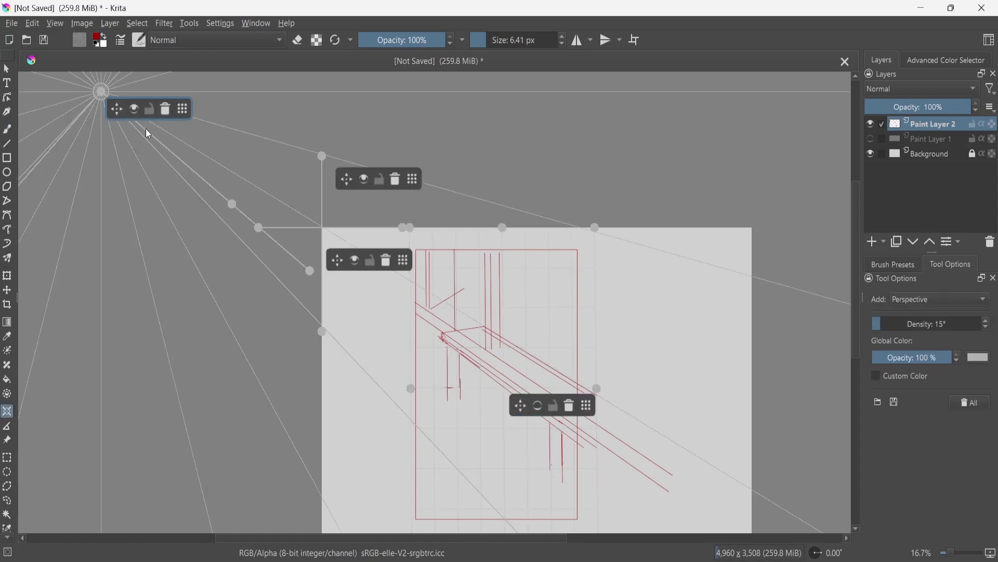
pyautogui.click(7, 129)
pyautogui.moveTo(449, 386); pyautogui.dragTo(461, 397)
pyautogui.moveTo(551, 471); pyautogui.dragTo(565, 484)
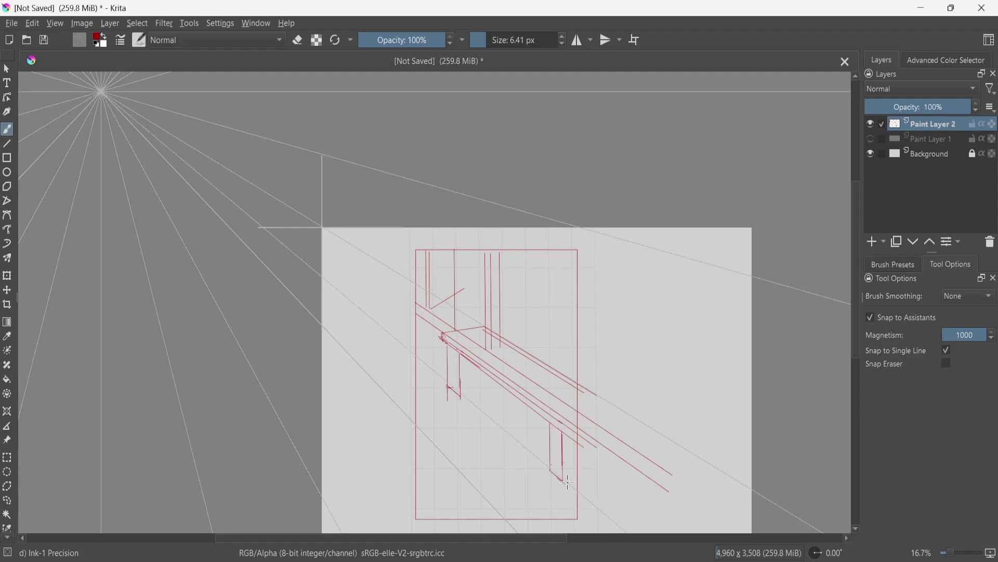
pyautogui.press('v')
pyautogui.moveTo(462, 396); pyautogui.dragTo(505, 395)
pyautogui.moveTo(564, 482); pyautogui.dragTo(593, 472)
pyautogui.press('m')
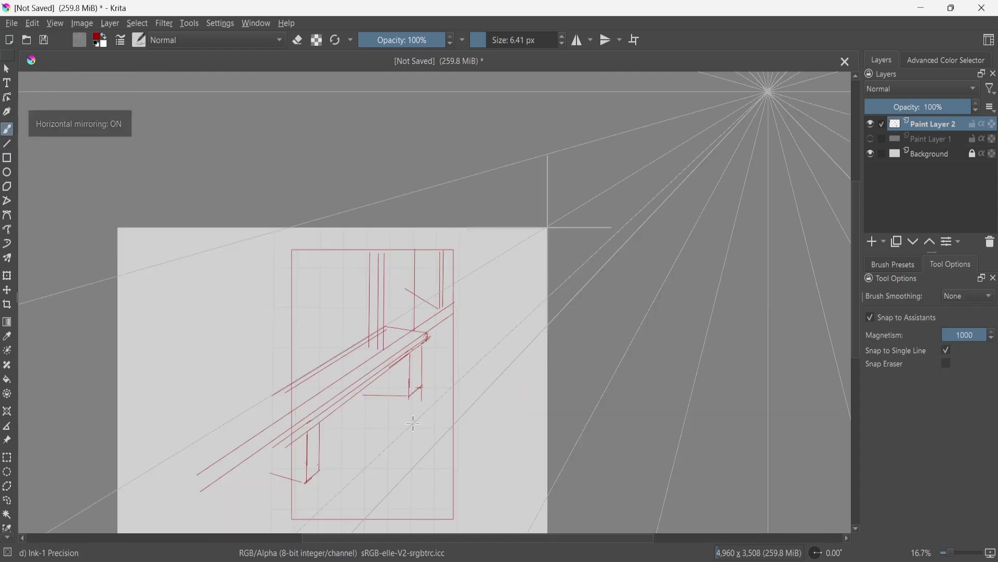
pyautogui.hotkey('ctrl', 'z')
pyautogui.hotkey('ctrl', 'z')
# Draw straight depth edges at the foot of both bench legs, slanting up away from their front corners
pyautogui.press('v')
pyautogui.moveTo(408, 397); pyautogui.dragTo(367, 392)
pyautogui.moveTo(265, 468); pyautogui.dragTo(267, 468)
pyautogui.press('m')
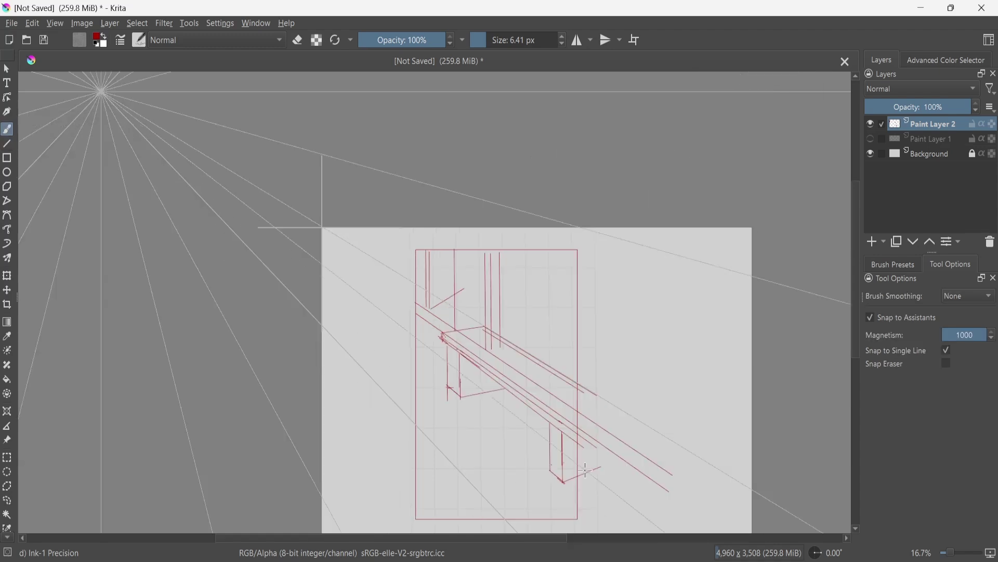
pyautogui.hotkey('ctrl', 'z')
pyautogui.press('v')
pyautogui.moveTo(563, 483); pyautogui.dragTo(592, 477)
pyautogui.press('m')
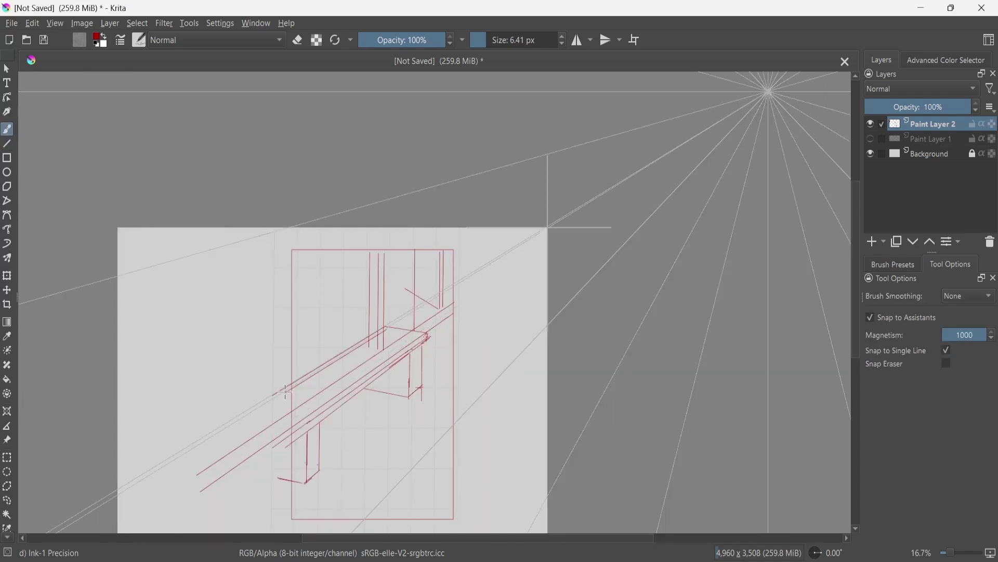
# Add a new paint layer and change the brush color to dark blue
pyautogui.press('e')
pyautogui.press('Insert')
pyautogui.press('e')
pyautogui.moveTo(323, 327)
pyautogui.mouseDown()
pyautogui.moveTo(417, 277)
pyautogui.moveTo(292, 331)
pyautogui.mouseUp()
pyautogui.hotkey('ctrl', 'z')
pyautogui.click(946, 61)
pyautogui.click(954, 202)
# Draw five blue guide lines converging on the vanishing point, spread from the wall down to the floor
pyautogui.press('m')
pyautogui.moveTo(427, 265); pyautogui.dragTo(516, 313)
pyautogui.moveTo(493, 342); pyautogui.dragTo(540, 371)
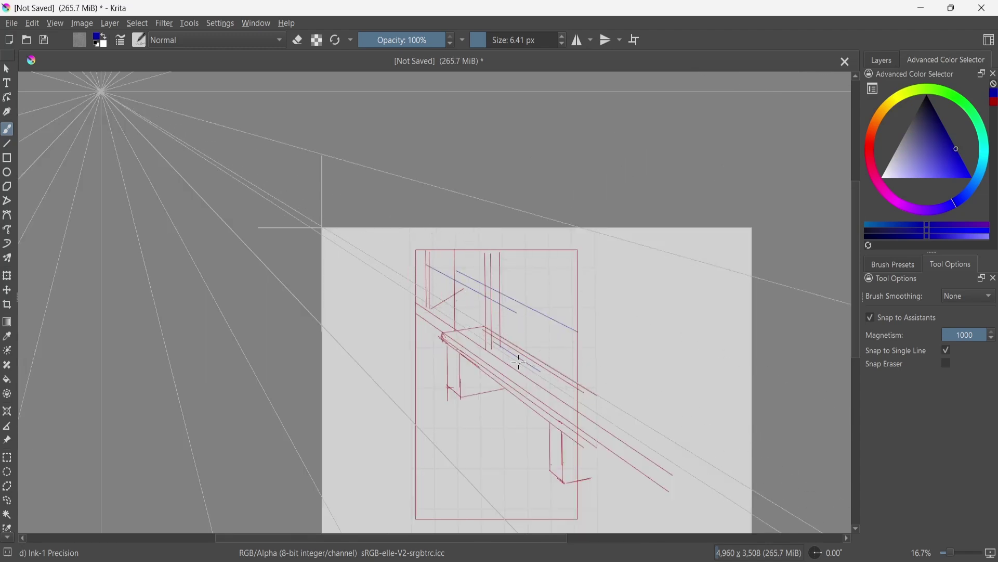
pyautogui.moveTo(456, 380); pyautogui.dragTo(508, 424)
pyautogui.moveTo(415, 430); pyautogui.dragTo(471, 490)
# Hide the vanishing point assistant and add another paint layer above the blue guide lines
pyautogui.click(7, 411)
pyautogui.click(136, 108)
pyautogui.press('b')
pyautogui.click(881, 61)
pyautogui.click(873, 240)
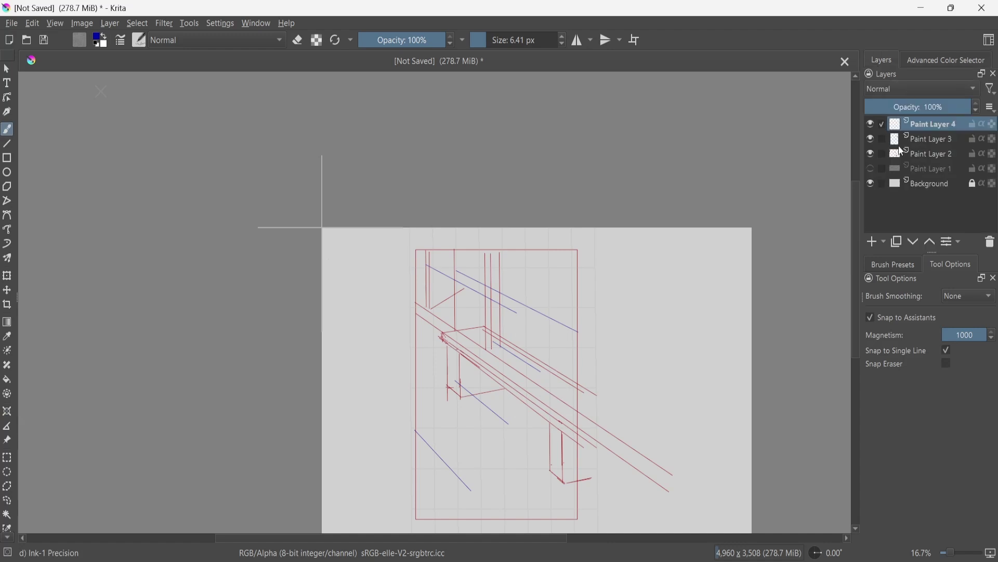
# Set the brush color to black and disable snapping to assistants
pyautogui.press('+')
pyautogui.click(946, 60)
pyautogui.click(927, 95)
pyautogui.press('-')
pyautogui.press('-')
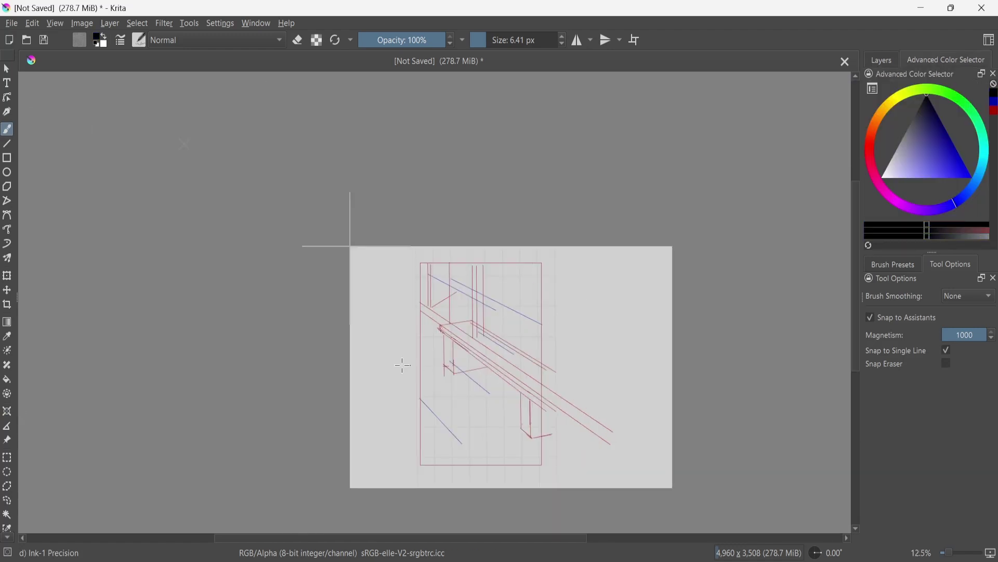
pyautogui.hotkey('ctrl', 'shift', 'l')
pyautogui.press('+')
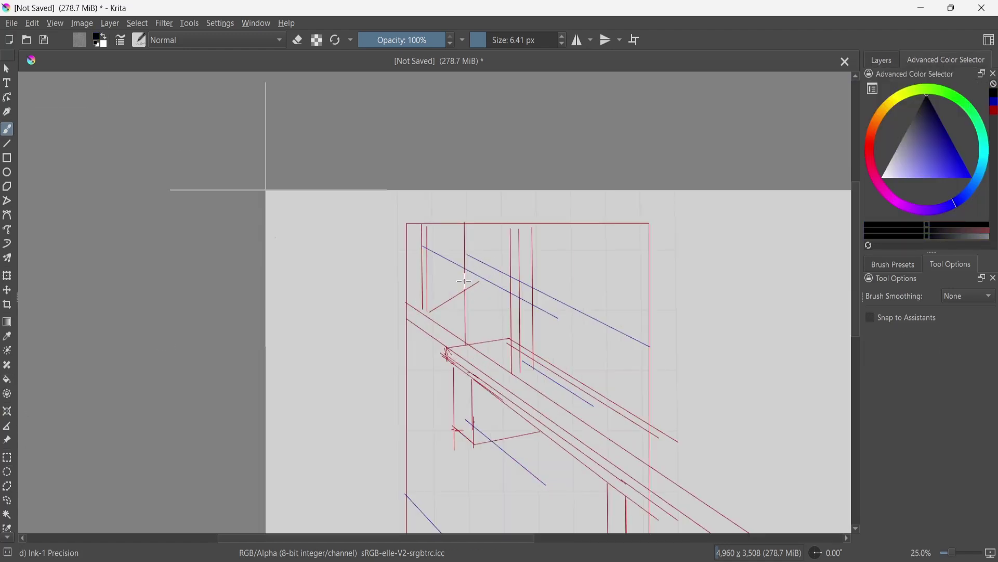
# Group Paint Layer 3 and Paint Layer 2, lower the group's opacity, and make Paint Layer 4 active
pyautogui.click(881, 60)
pyautogui.click(934, 139)
pyautogui.keyDown('shift'); pyautogui.click(934, 154); pyautogui.keyUp('shift')
pyautogui.hotkey('ctrl', 'g')
pyautogui.click(907, 142)
pyautogui.click(912, 107)
pyautogui.click(934, 124)
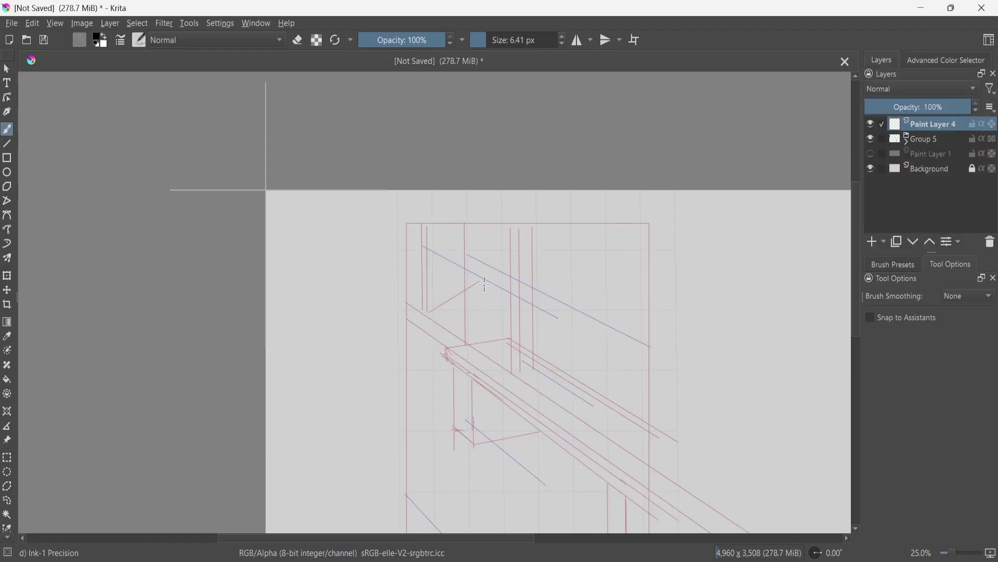
# Sketch the figure's head above the bench as an oval with crossed facial guide lines
pyautogui.moveTo(470, 255); pyautogui.dragTo(483, 285)
pyautogui.hotkey('ctrl', 'z')
pyautogui.hotkey('ctrl', 't')
pyautogui.press('b')
pyautogui.hotkey('ctrl', 'z')
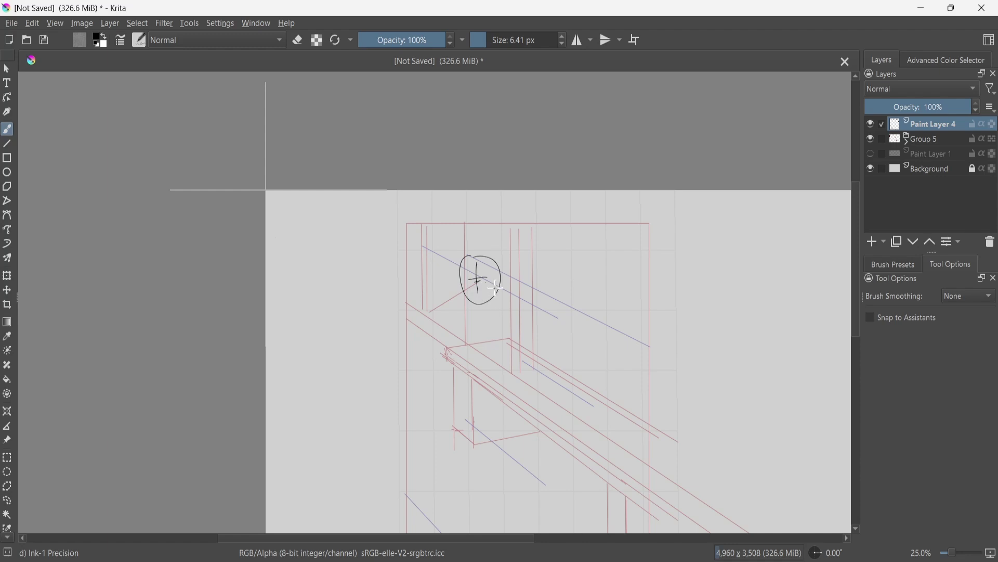
# Check the head in the mirrored view and move it closer to the middle of the frame
pyautogui.press('m')
pyautogui.moveTo(518, 301); pyautogui.dragTo(561, 305)
pyautogui.hotkey('ctrl', 't')
pyautogui.moveTo(455, 309)
pyautogui.mouseDown()
pyautogui.moveTo(403, 291)
pyautogui.moveTo(409, 266)
pyautogui.moveTo(403, 273)
pyautogui.mouseUp()
pyautogui.press('b')
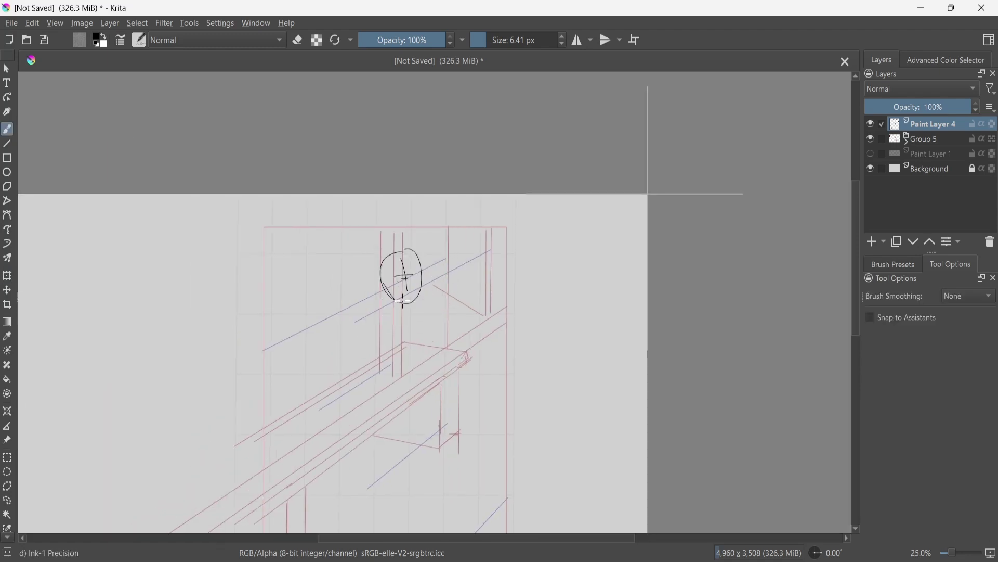
# Sketch the figure's neck, shoulders and torso, and shift the figure slightly upward
pyautogui.press('m')
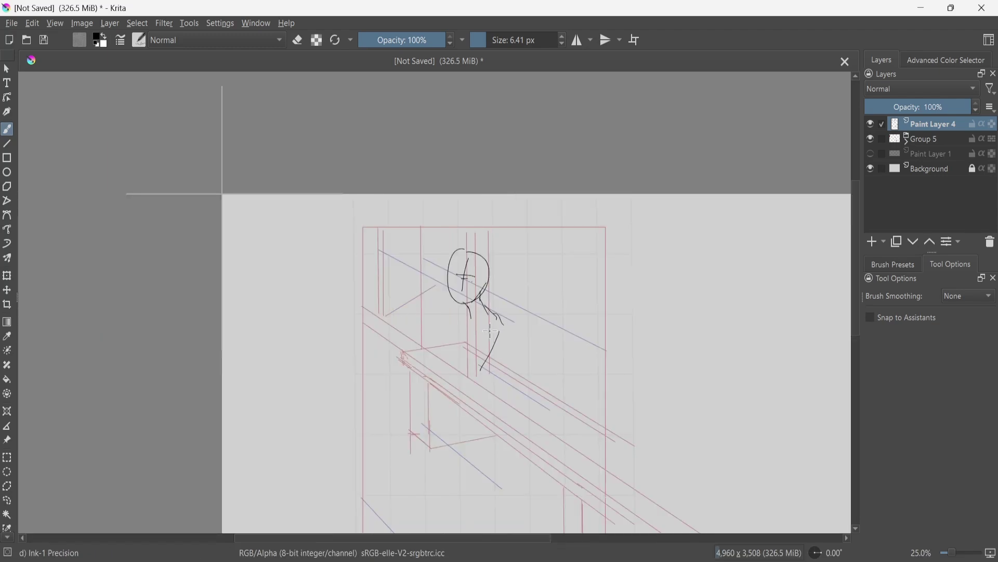
pyautogui.hotkey('ctrl', 'z')
pyautogui.moveTo(499, 314); pyautogui.dragTo(518, 380)
pyautogui.moveTo(505, 380); pyautogui.dragTo(503, 391)
pyautogui.hotkey('ctrl', 't')
pyautogui.moveTo(478, 340); pyautogui.dragTo(477, 326)
pyautogui.press('b')
pyautogui.moveTo(552, 366)
pyautogui.mouseDown()
pyautogui.moveTo(558, 360)
pyautogui.moveTo(537, 377)
pyautogui.mouseUp()
pyautogui.hotkey('ctrl', 'z')
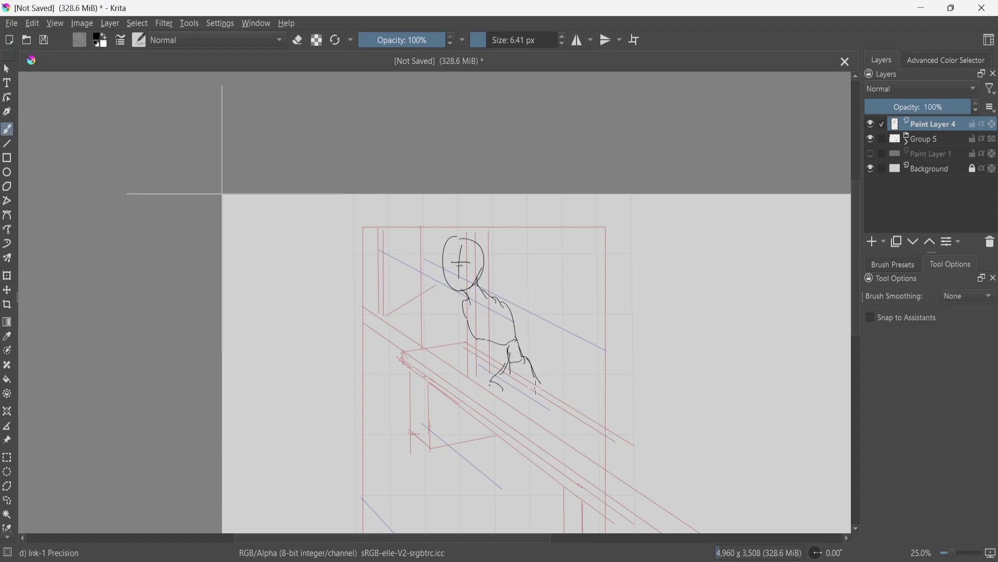
pyautogui.hotkey('ctrl', 'z')
pyautogui.moveTo(494, 377)
pyautogui.mouseDown()
pyautogui.moveTo(462, 404)
pyautogui.moveTo(501, 400)
pyautogui.mouseUp()
pyautogui.hotkey('ctrl', 'z')
pyautogui.press('e')
pyautogui.press('e')
pyautogui.moveTo(481, 342)
pyautogui.mouseDown()
pyautogui.moveTo(493, 361)
pyautogui.moveTo(482, 382)
pyautogui.moveTo(483, 372)
pyautogui.moveTo(499, 396)
pyautogui.moveTo(475, 402)
pyautogui.moveTo(488, 382)
pyautogui.moveTo(429, 457)
pyautogui.mouseUp()
pyautogui.hotkey('ctrl', 'z')
pyautogui.hotkey('ctrl', 'z')
pyautogui.hotkey('ctrl', 'z')
pyautogui.hotkey('ctrl', 'z')
pyautogui.hotkey('ctrl', 'z')
pyautogui.hotkey('ctrl', 'z')
pyautogui.hotkey('ctrl', 'z')
pyautogui.hotkey('ctrl', 'z')
pyautogui.hotkey('ctrl', 'z')
pyautogui.hotkey('ctrl', 'z')
pyautogui.hotkey('ctrl', 'z')
pyautogui.hotkey('ctrl', 'z')
pyautogui.hotkey('ctrl', 'z')
# Rotate the head and torso sketch slightly counterclockwise with the Transform tool
pyautogui.hotkey('ctrl', 'shift', 't')
pyautogui.click(544, 302)
pyautogui.hotkey('ctrl', 't')
pyautogui.moveTo(555, 284)
pyautogui.mouseDown()
pyautogui.moveTo(542, 247)
pyautogui.moveTo(530, 291)
pyautogui.mouseUp()
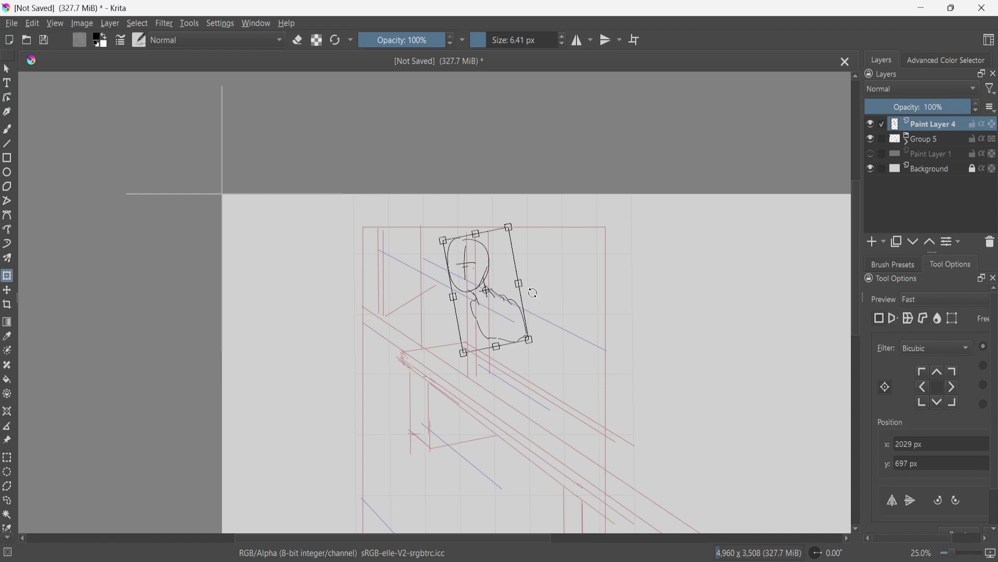
pyautogui.press('b')
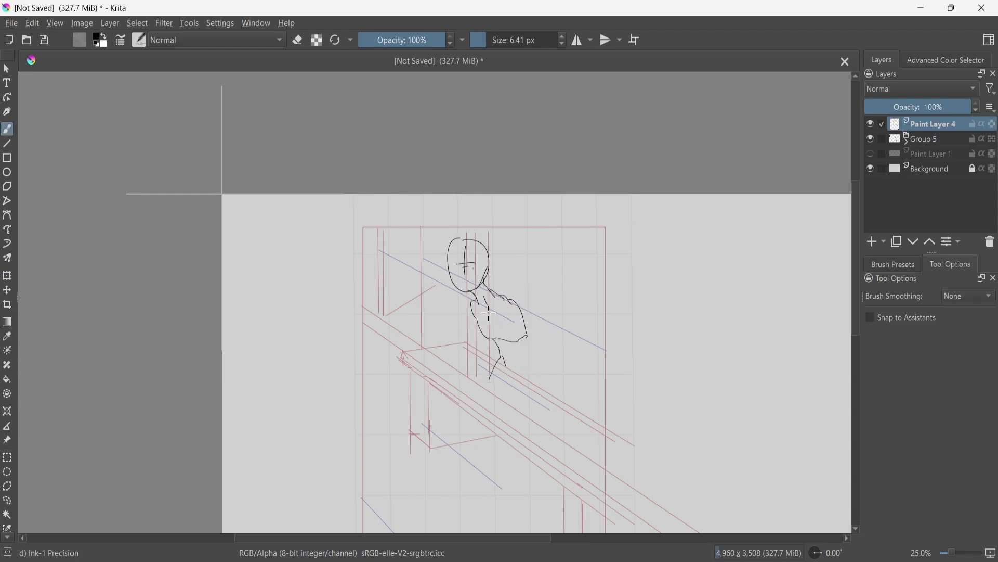
# Sketch the waist and hip lines from the torso down to the bench seat
pyautogui.hotkey('ctrl', 'z')
pyautogui.moveTo(528, 338); pyautogui.dragTo(536, 365)
pyautogui.moveTo(536, 370); pyautogui.dragTo(543, 389)
pyautogui.moveTo(539, 400); pyautogui.dragTo(522, 313)
pyautogui.hotkey('ctrl', 'z')
# Sketch the seated figure's bent leg from hip and thigh through knee and shin to the lowest blue guide line
pyautogui.moveTo(481, 299)
pyautogui.mouseDown()
pyautogui.moveTo(445, 334)
pyautogui.moveTo(385, 456)
pyautogui.mouseUp()
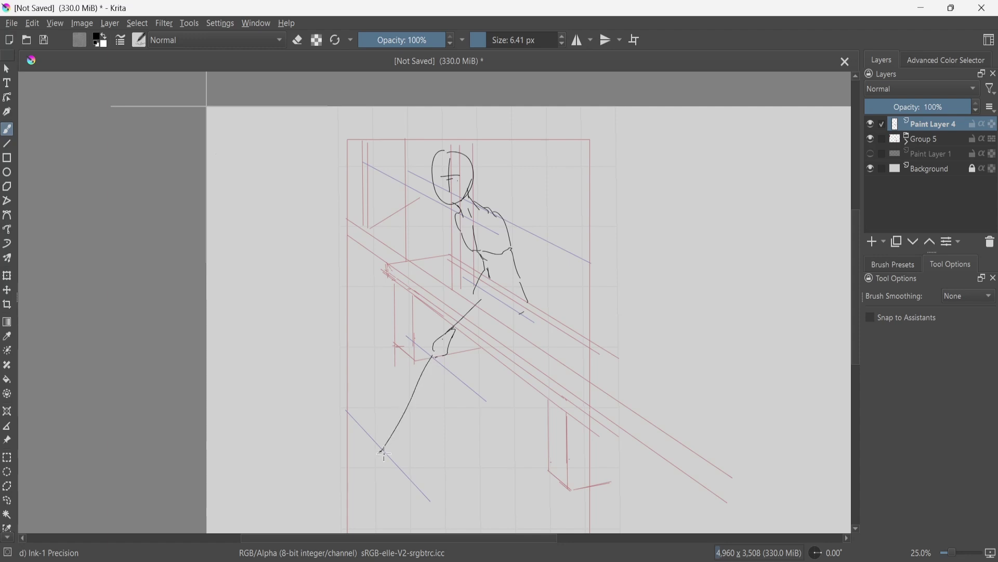
pyautogui.moveTo(462, 347); pyautogui.dragTo(450, 356)
pyautogui.moveTo(452, 357); pyautogui.dragTo(433, 394)
pyautogui.moveTo(433, 394); pyautogui.dragTo(392, 445)
pyautogui.hotkey('ctrl', 'z')
pyautogui.moveTo(443, 375); pyautogui.dragTo(400, 442)
pyautogui.moveTo(408, 431); pyautogui.dragTo(390, 459)
pyautogui.moveTo(466, 345); pyautogui.dragTo(498, 327)
pyautogui.moveTo(520, 322)
pyautogui.mouseDown()
pyautogui.moveTo(522, 299)
pyautogui.moveTo(521, 318)
pyautogui.moveTo(484, 337)
pyautogui.mouseUp()
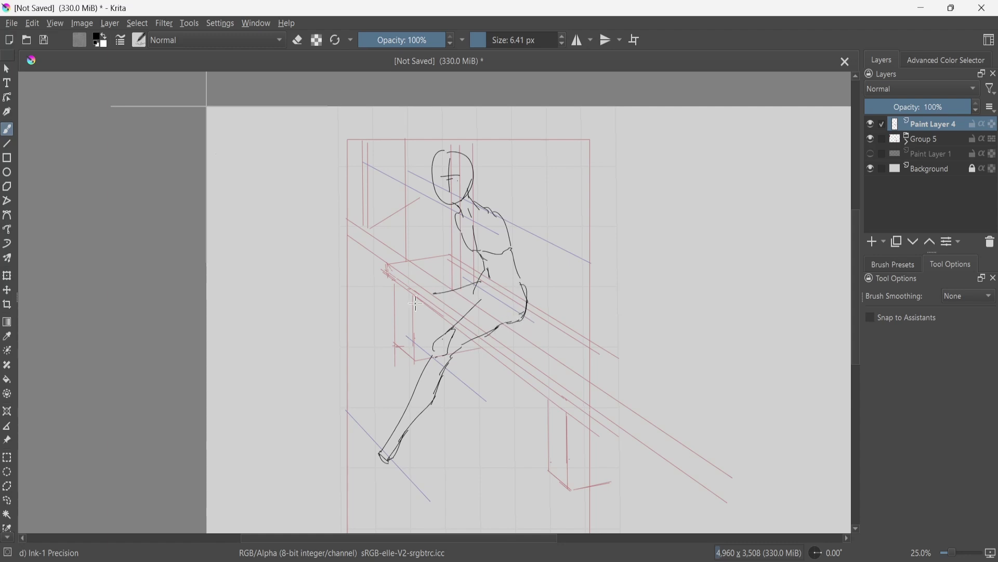
# Sketch the seated figure's second leg behind the first, bent at the knee with the shin going down from the bench
pyautogui.moveTo(481, 280); pyautogui.dragTo(404, 299)
pyautogui.moveTo(393, 334); pyautogui.dragTo(411, 399)
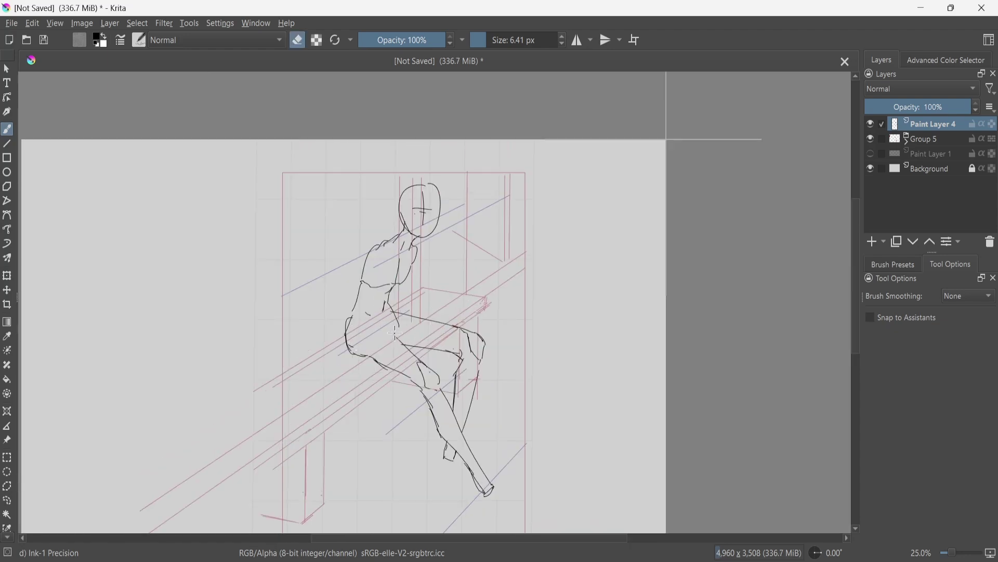
pyautogui.press('m')
pyautogui.press('m')
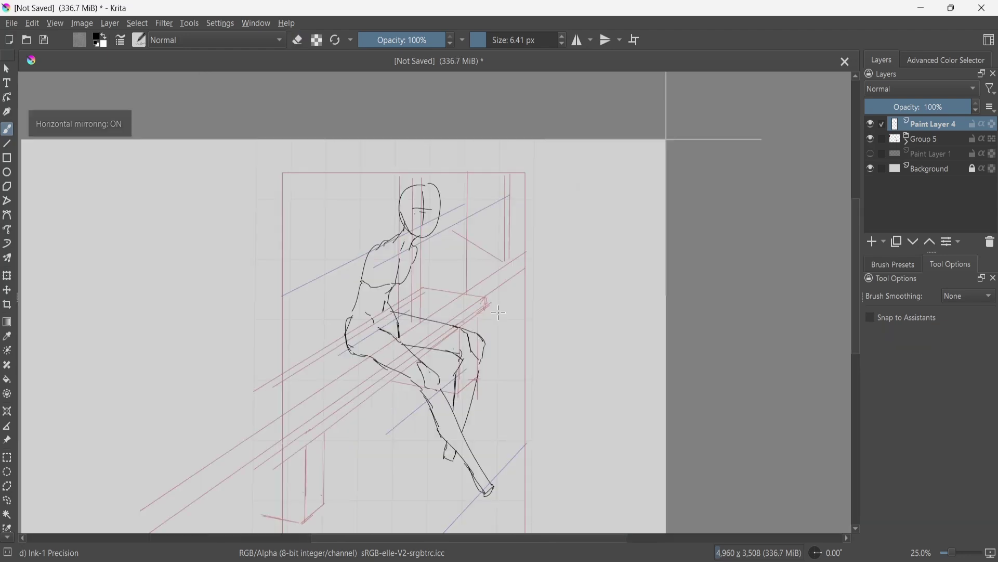
# Add a new paint layer and sketch the near arm from the shoulder down to a hand on the bench's front edge
pyautogui.press('Insert')
pyautogui.press('m')
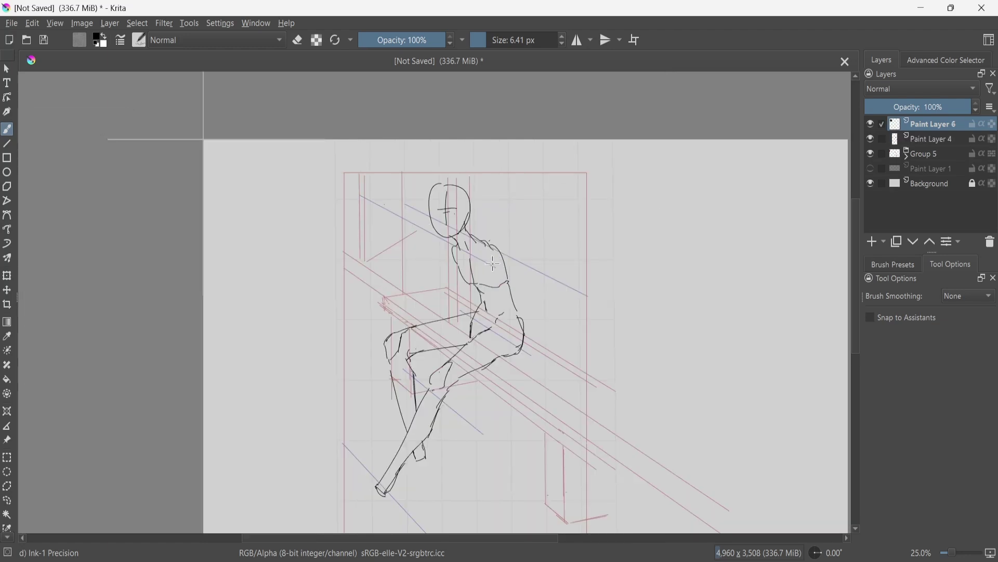
pyautogui.moveTo(503, 257); pyautogui.dragTo(497, 283)
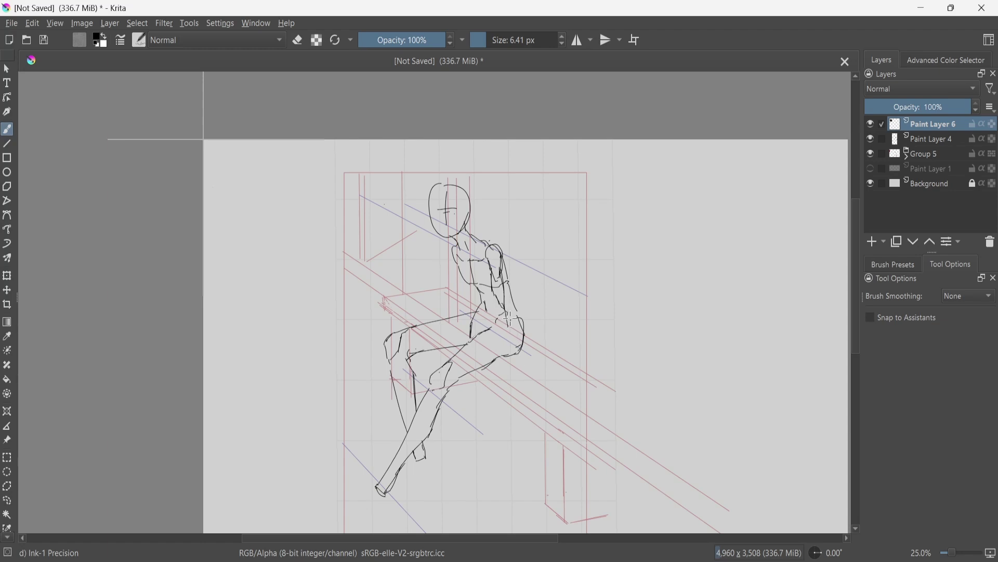
pyautogui.press('m')
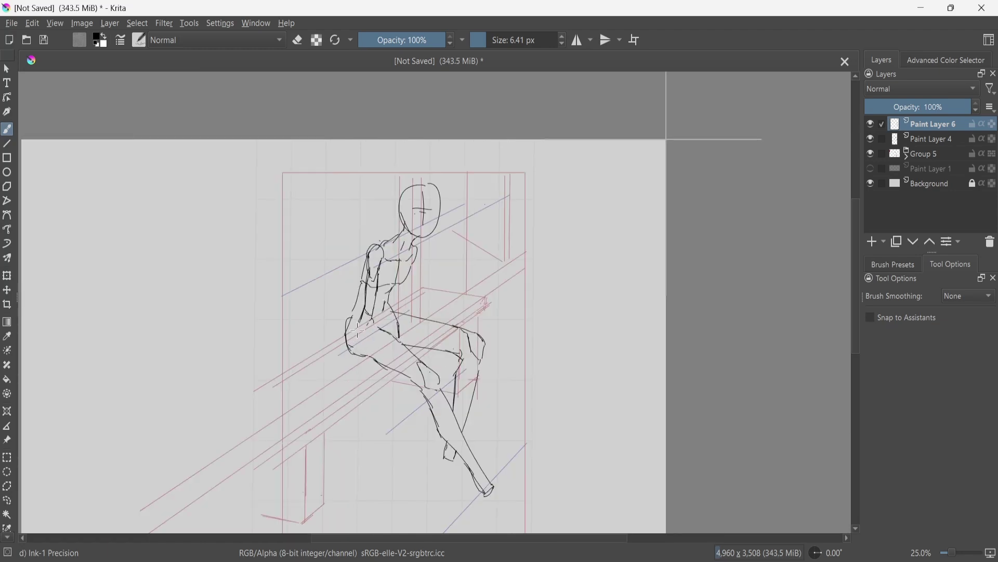
pyautogui.press('m')
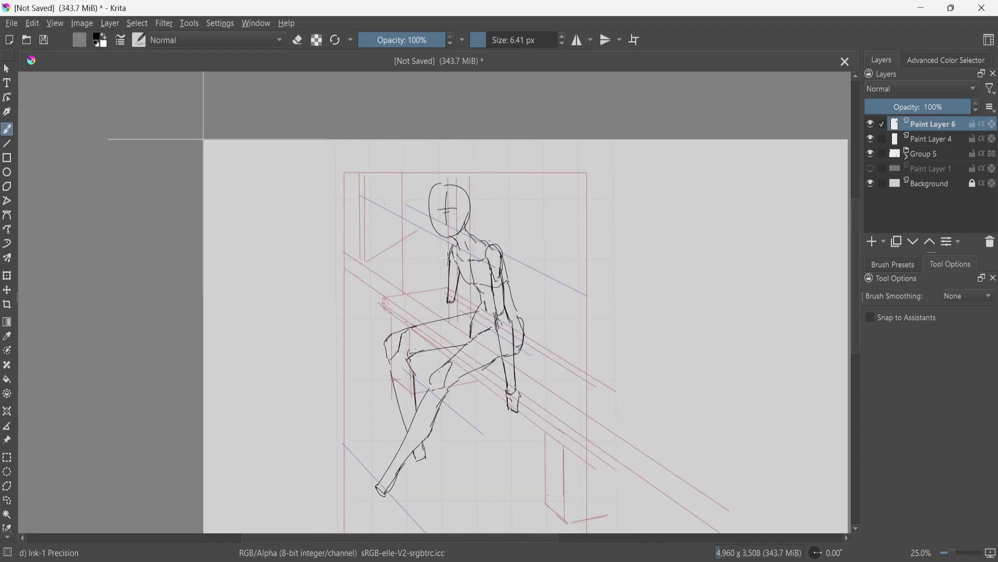
# Sketch the far arm's bent elbow and forearm, with the hand hanging over the raised knee
pyautogui.press('e')
pyautogui.press('e')
pyautogui.press('m')
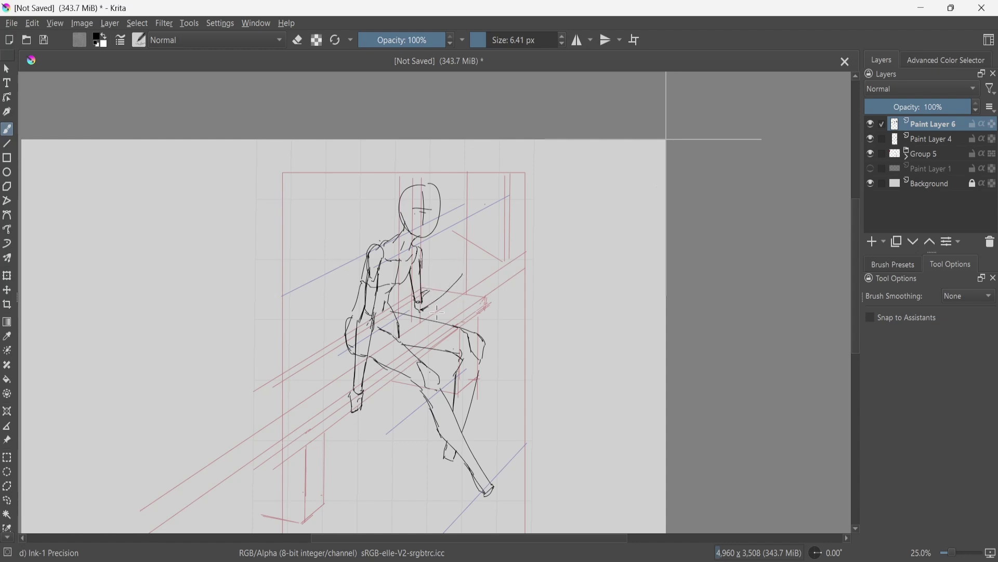
pyautogui.press('m')
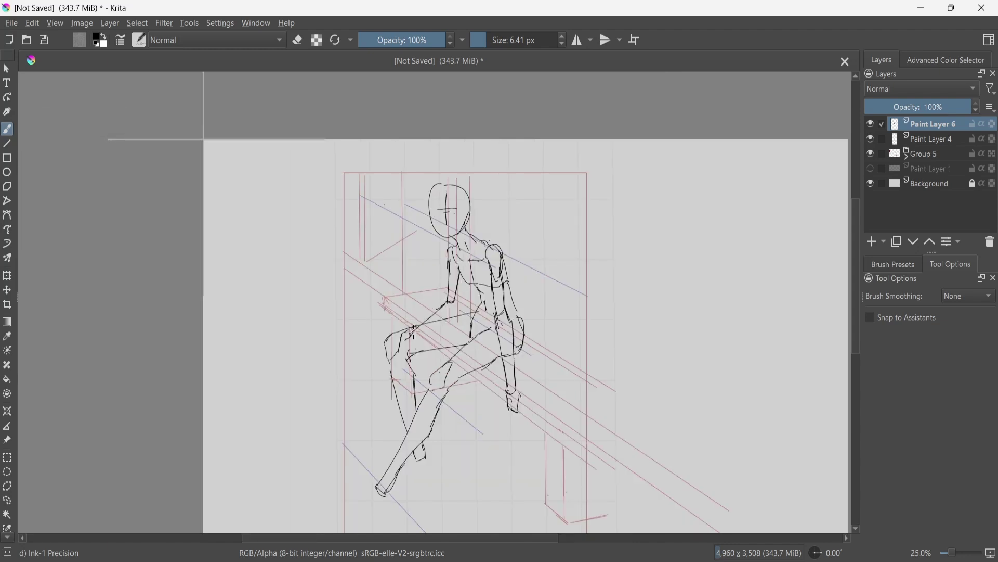
pyautogui.moveTo(403, 352); pyautogui.dragTo(450, 318)
pyautogui.press('m')
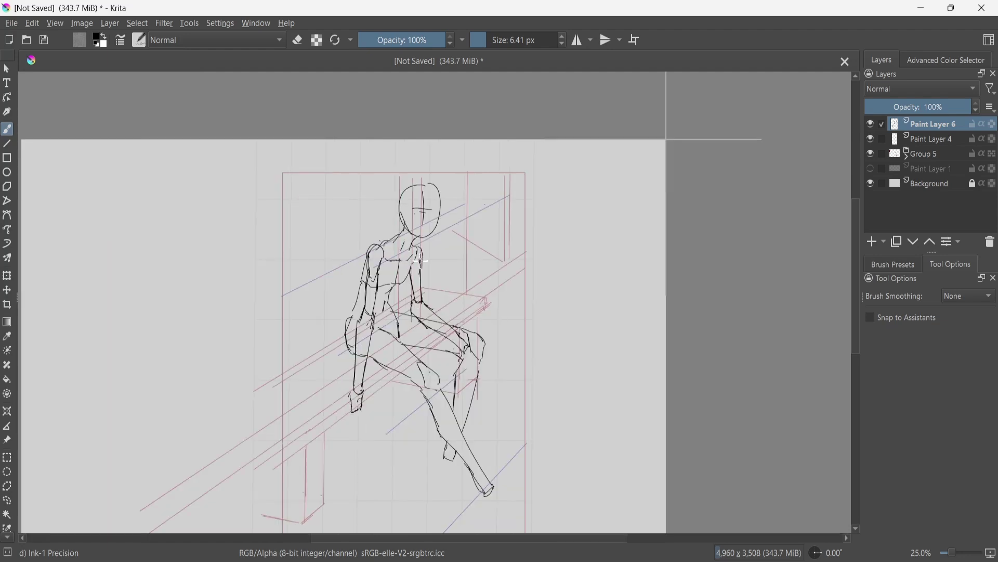
pyautogui.press('e')
pyautogui.press('e')
pyautogui.press('m')
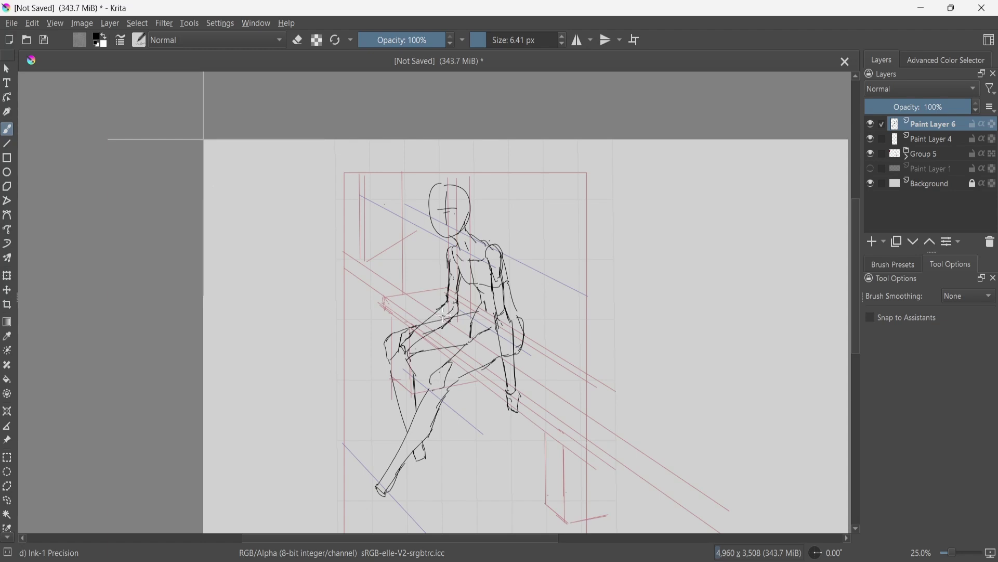
pyautogui.press('m')
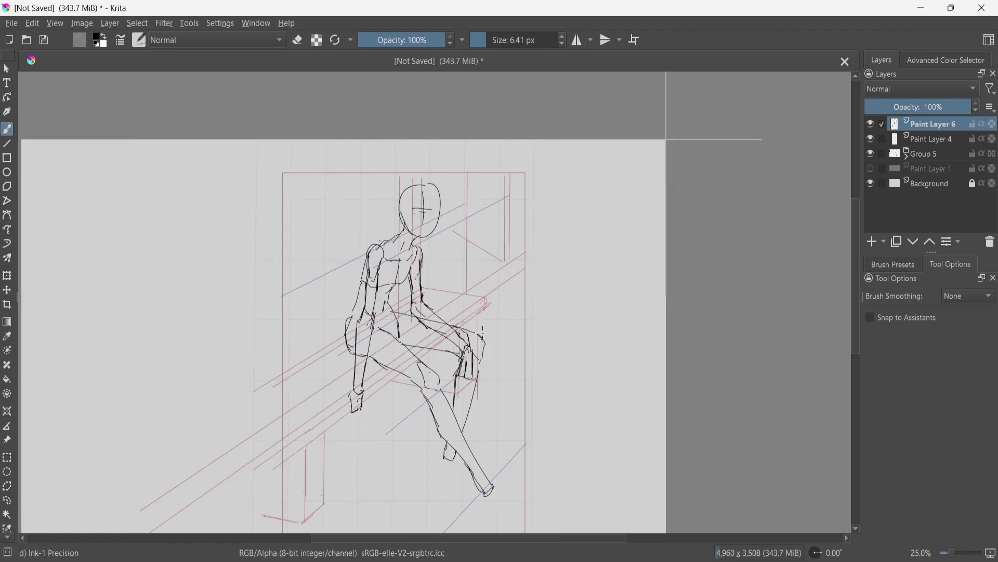
pyautogui.hotkey('ctrl', 't')
pyautogui.press('m')
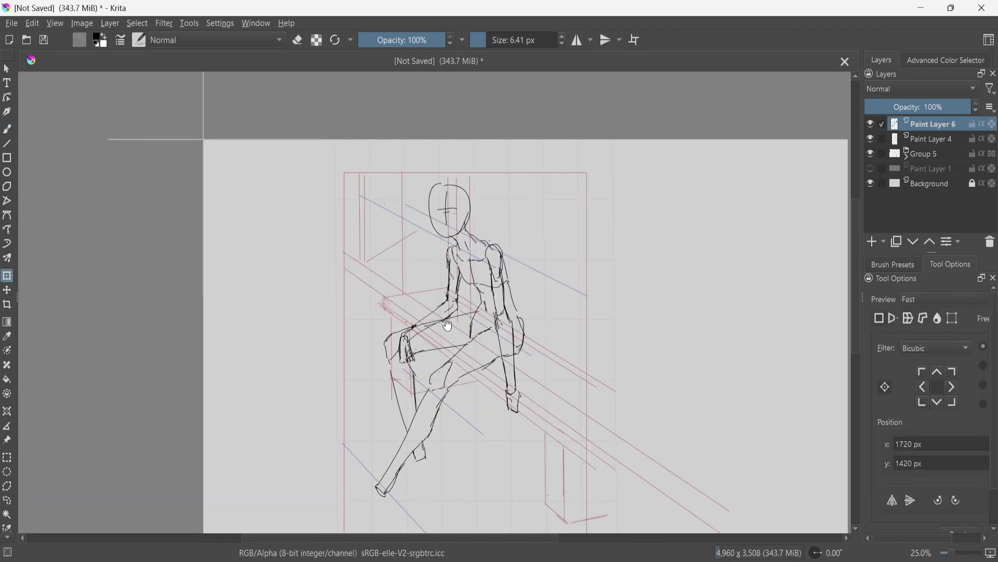
pyautogui.press('b')
pyautogui.press('m')
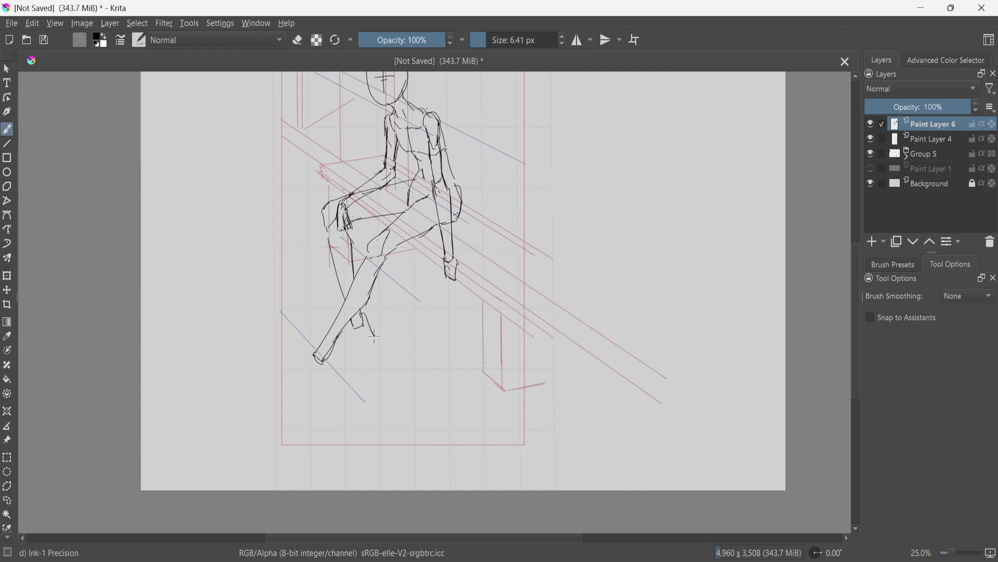
# Add a new paint layer for the feet and sketch a chunky shoe on the rear leg
pyautogui.press('Insert')
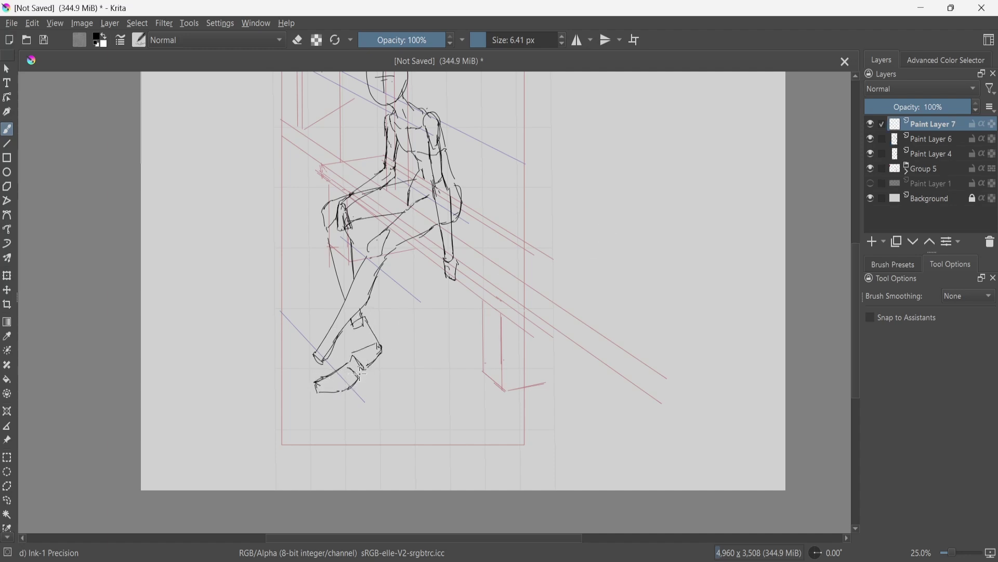
pyautogui.moveTo(340, 343); pyautogui.dragTo(317, 374)
pyautogui.press('m')
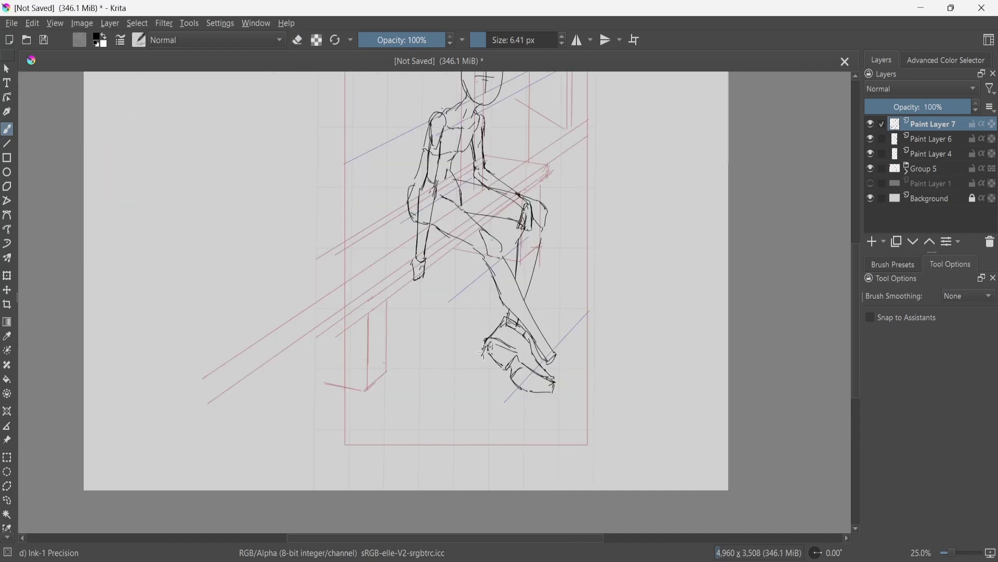
pyautogui.press('m')
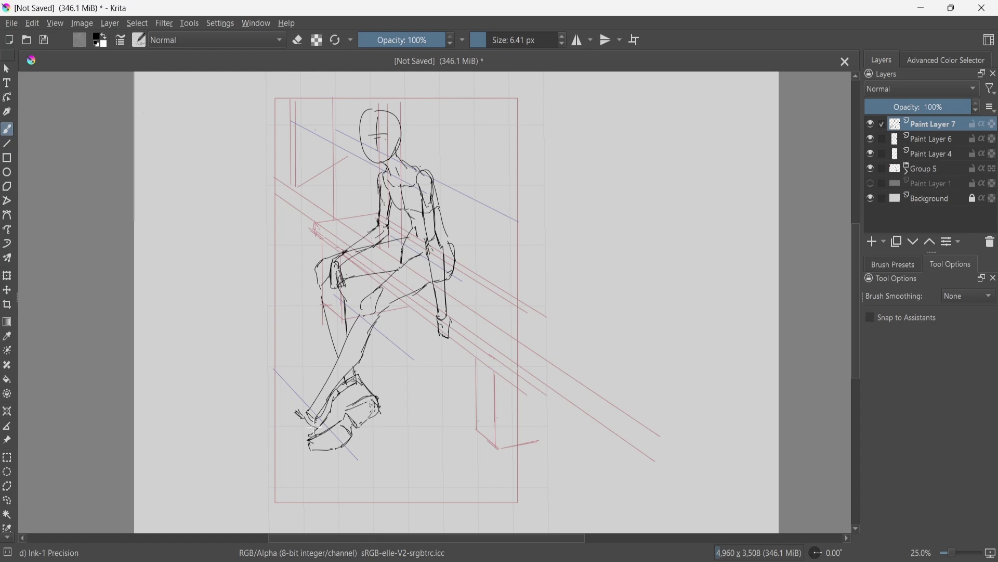
# Sketch the front leg's shoe beside the lowest blue guide line, extending to the panel edge
pyautogui.hotkey('ctrl', 'z')
pyautogui.moveTo(303, 455); pyautogui.dragTo(304, 464)
pyautogui.moveTo(304, 465); pyautogui.dragTo(276, 451)
pyautogui.hotkey('ctrl', 'z')
pyautogui.press('m')
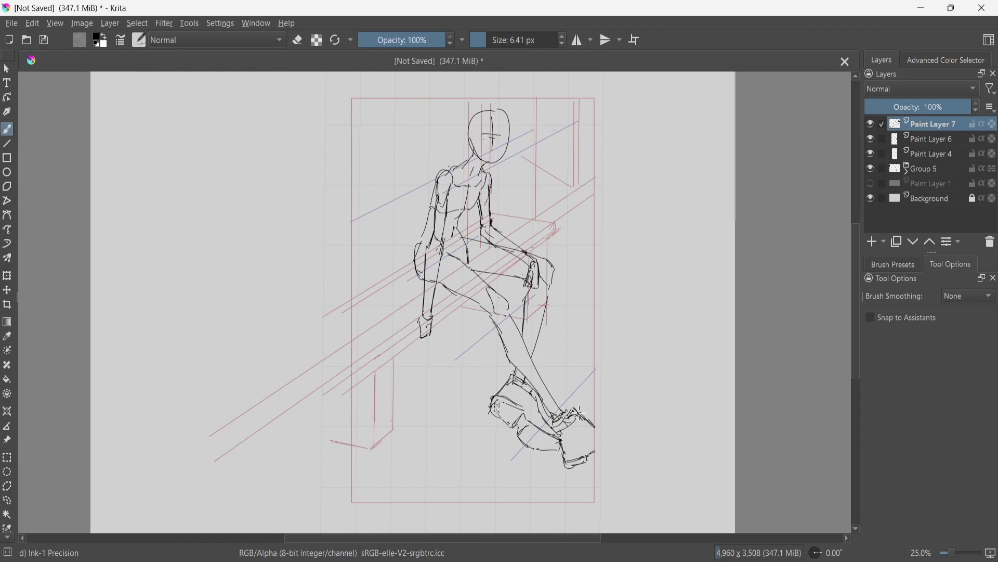
pyautogui.moveTo(579, 410); pyautogui.dragTo(589, 419)
pyautogui.press('m')
# Add a new paint layer, lower the body sketch layer's opacity to 42%, and make the new layer active
pyautogui.press('Insert')
pyautogui.moveTo(393, 274); pyautogui.dragTo(397, 350)
pyautogui.scroll(3, 360, 266)
pyautogui.click(930, 168)
pyautogui.click(909, 108)
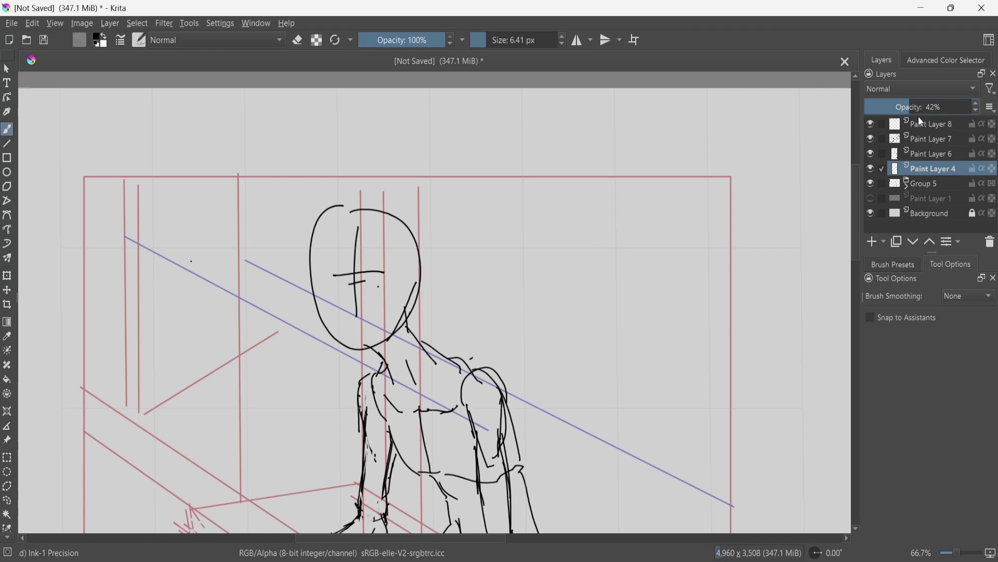
pyautogui.click(930, 124)
# Try to outline the cheek and jaw freehand over the faded head sketch
pyautogui.moveTo(311, 271); pyautogui.dragTo(319, 301)
pyautogui.moveTo(320, 298); pyautogui.dragTo(336, 336)
pyautogui.hotkey('ctrl', 'z')
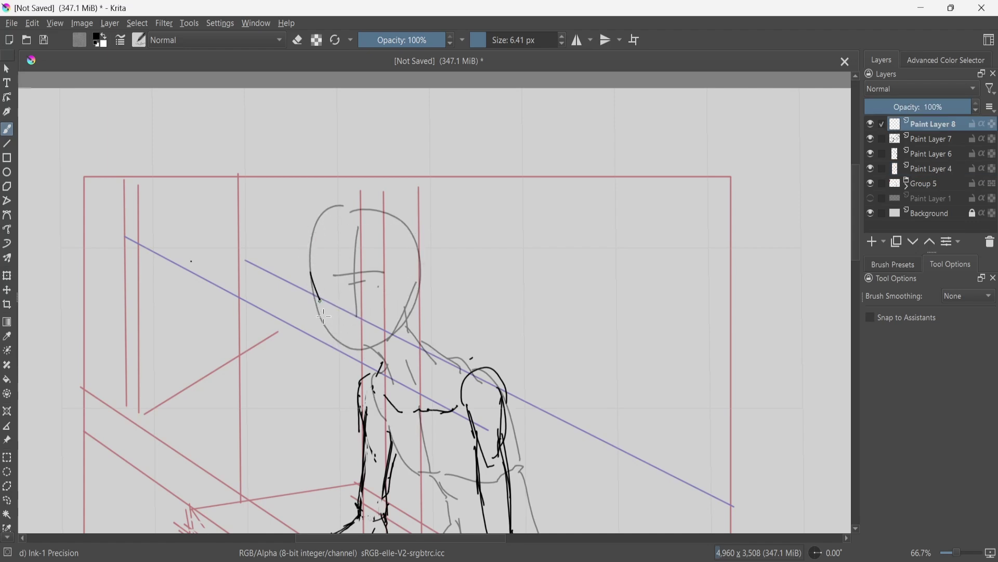
pyautogui.moveTo(320, 298); pyautogui.dragTo(329, 331)
pyautogui.moveTo(329, 332)
pyautogui.mouseDown()
pyautogui.moveTo(365, 353)
pyautogui.moveTo(404, 327)
pyautogui.mouseUp()
pyautogui.hotkey('ctrl', 'z')
pyautogui.moveTo(410, 295)
pyautogui.mouseDown()
pyautogui.moveTo(422, 279)
pyautogui.moveTo(401, 325)
pyautogui.mouseUp()
pyautogui.press('m')
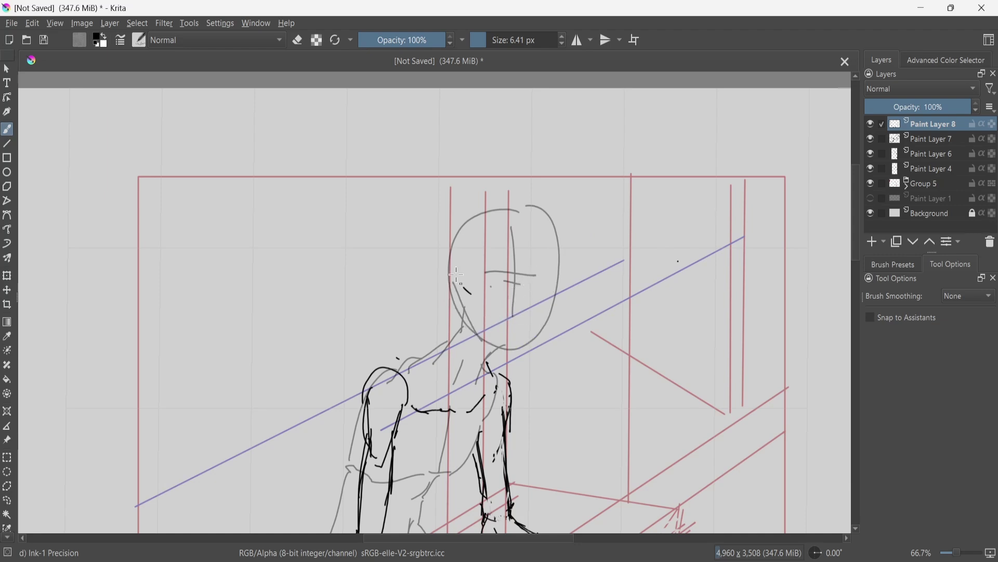
pyautogui.moveTo(559, 270)
pyautogui.mouseDown()
pyautogui.moveTo(538, 230)
pyautogui.moveTo(563, 292)
pyautogui.mouseUp()
pyautogui.hotkey('ctrl', 'z')
pyautogui.moveTo(542, 234); pyautogui.dragTo(562, 283)
pyautogui.hotkey('ctrl', 'z')
# Draw a round cranium circle over the faded head sketch and erase stray parts of its outline
pyautogui.moveTo(545, 238)
pyautogui.mouseDown()
pyautogui.moveTo(563, 297)
pyautogui.moveTo(545, 325)
pyautogui.mouseUp()
pyautogui.press('e')
pyautogui.moveTo(530, 227); pyautogui.dragTo(563, 291)
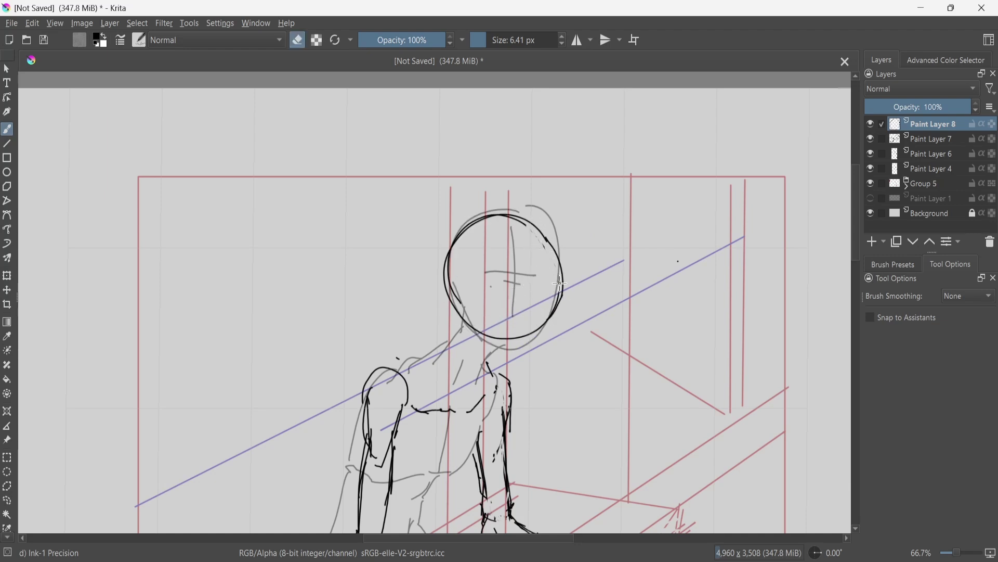
pyautogui.moveTo(453, 281); pyautogui.dragTo(461, 302)
# Scale the head circle down slightly with the Transform tool and position it on the faded head outline
pyautogui.hotkey('ctrl', 't')
pyautogui.moveTo(564, 341); pyautogui.dragTo(557, 330)
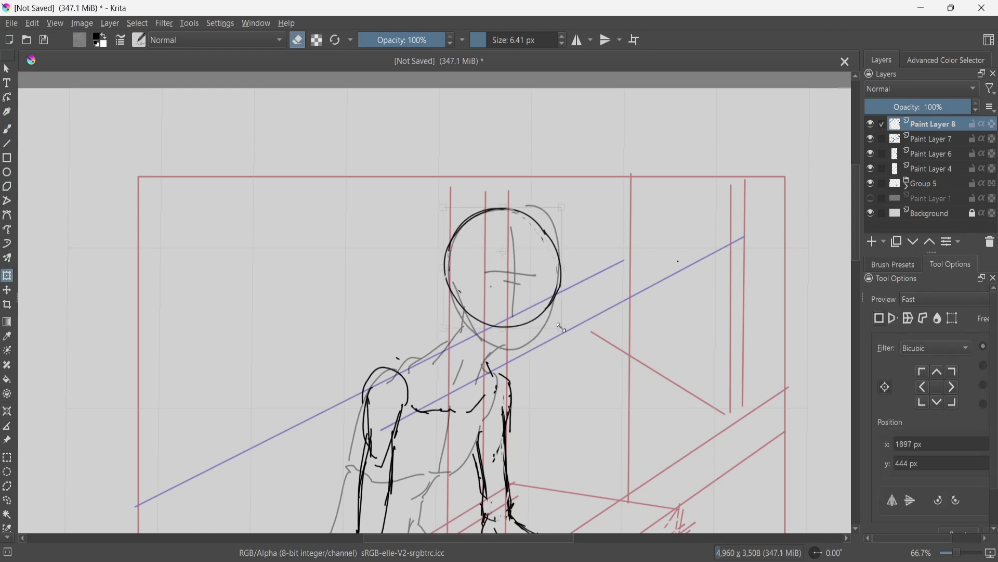
pyautogui.moveTo(517, 272); pyautogui.dragTo(522, 269)
pyautogui.press('e')
pyautogui.press('b')
# Sketch the jaw, the crossed face guide lines and the ear on the head circle
pyautogui.press('m')
pyautogui.moveTo(312, 287); pyautogui.dragTo(326, 311)
pyautogui.moveTo(353, 259); pyautogui.dragTo(358, 314)
pyautogui.hotkey('ctrl', 'z')
pyautogui.moveTo(330, 281); pyautogui.dragTo(388, 272)
pyautogui.press('m')
pyautogui.moveTo(555, 296); pyautogui.dragTo(499, 347)
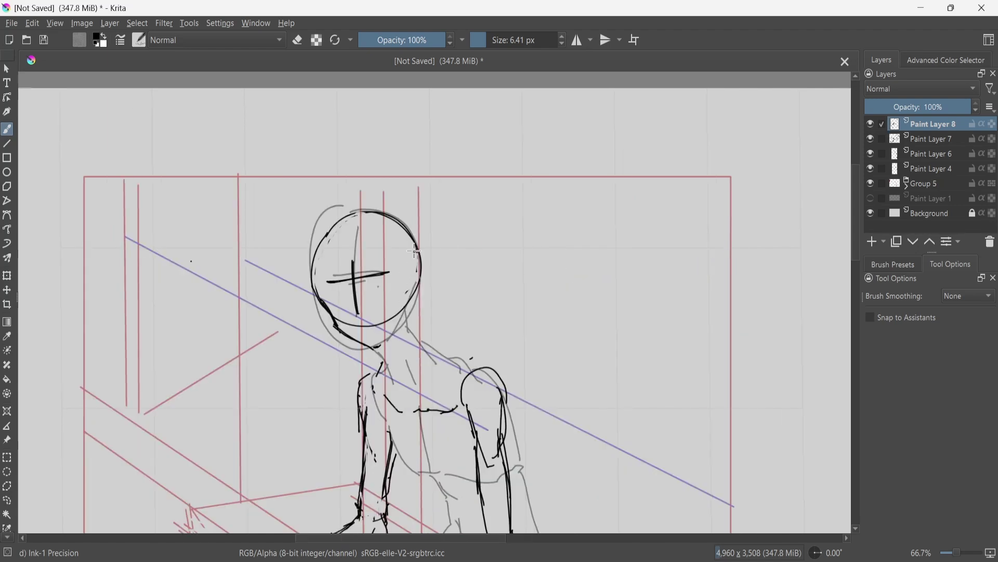
pyautogui.moveTo(414, 251); pyautogui.dragTo(416, 272)
# Select the crossed face guide lines, tilt and lower them with the Transform tool, and clear the selection
pyautogui.press('m')
pyautogui.click(7, 496)
pyautogui.hotkey('ctrl', 't')
pyautogui.moveTo(508, 281); pyautogui.dragTo(506, 289)
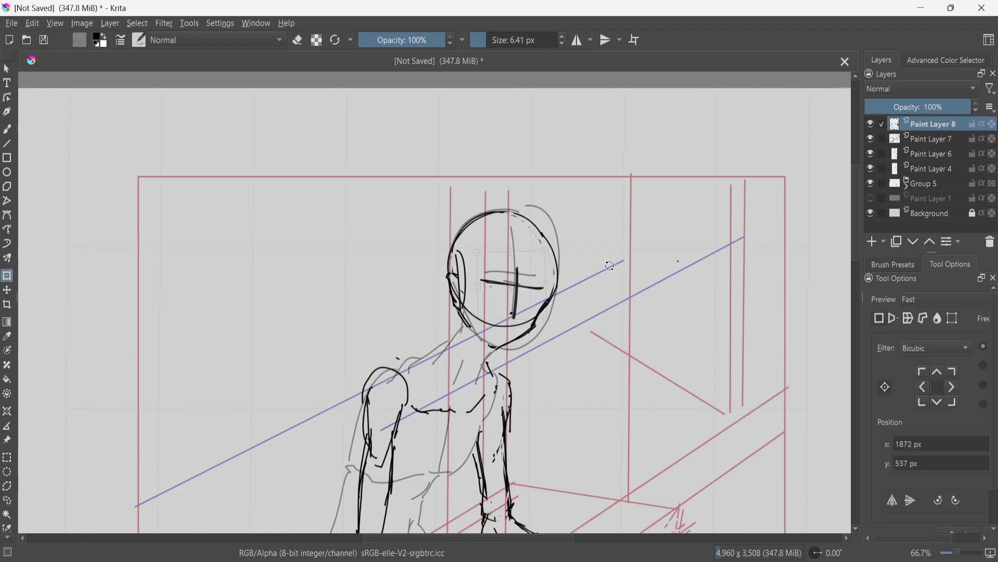
pyautogui.moveTo(596, 261); pyautogui.dragTo(595, 276)
pyautogui.moveTo(532, 281); pyautogui.dragTo(531, 286)
pyautogui.press('m')
pyautogui.hotkey('ctrl', 'shift', 'a')
# Erase parts of the face guide lines and sketch both eyes along the eye line
pyautogui.press('b')
pyautogui.press('e')
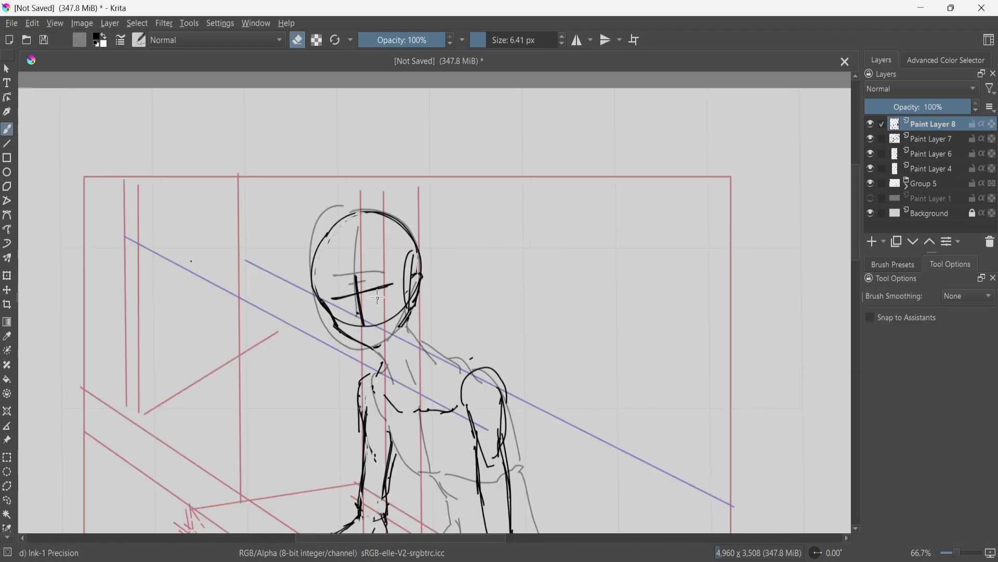
pyautogui.press('e')
pyautogui.moveTo(370, 288)
pyautogui.mouseDown()
pyautogui.moveTo(399, 283)
pyautogui.moveTo(345, 296)
pyautogui.moveTo(361, 306)
pyautogui.moveTo(399, 284)
pyautogui.mouseUp()
pyautogui.press('e')
pyautogui.press('e')
pyautogui.press('m')
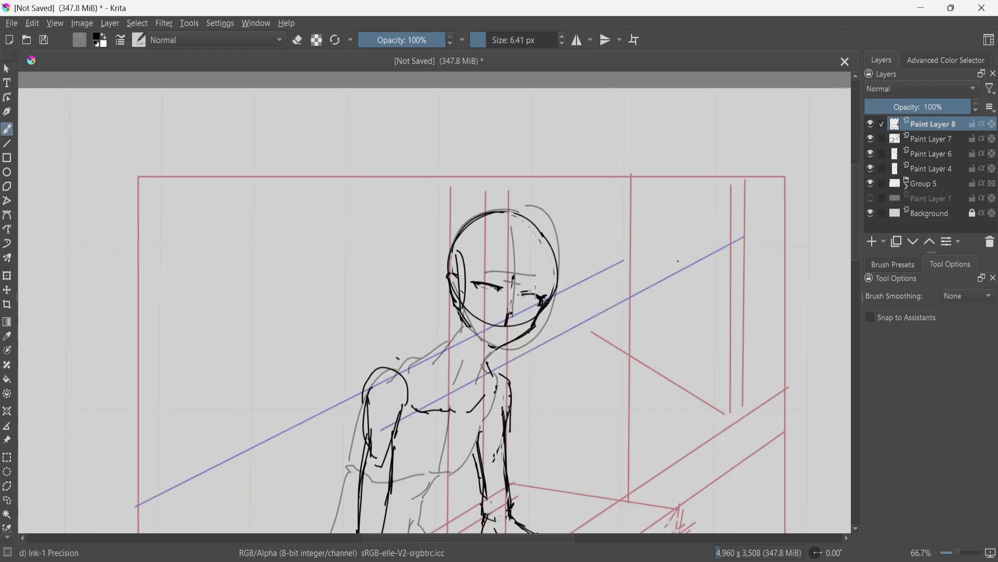
pyautogui.press('m')
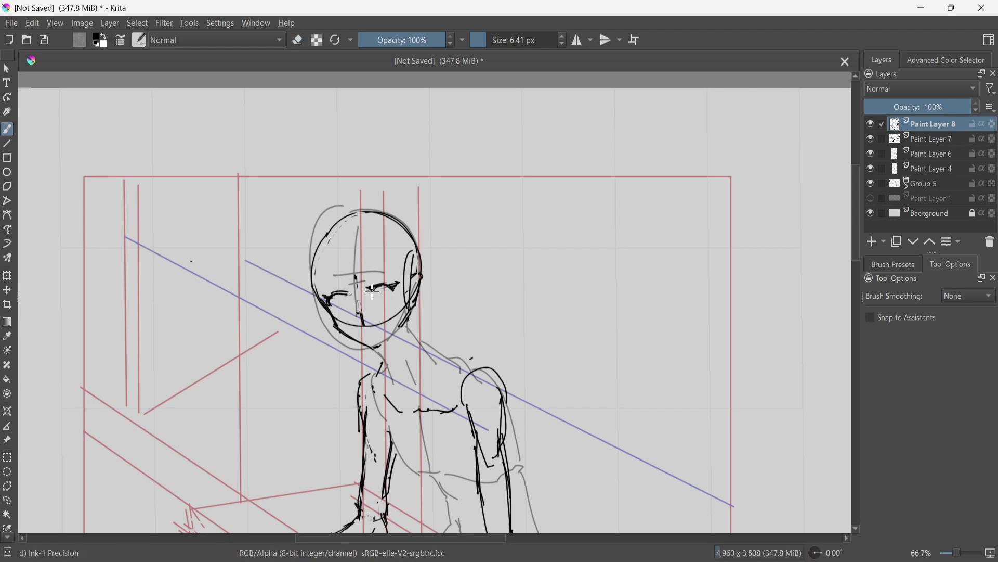
pyautogui.moveTo(333, 304); pyautogui.dragTo(333, 311)
# Sketch the nose and erase the guide line and circle arc around it
pyautogui.press('2')
pyautogui.press('m')
pyautogui.scroll(5, 511, 167)
pyautogui.moveTo(512, 167); pyautogui.dragTo(411, 364)
pyautogui.press('e')
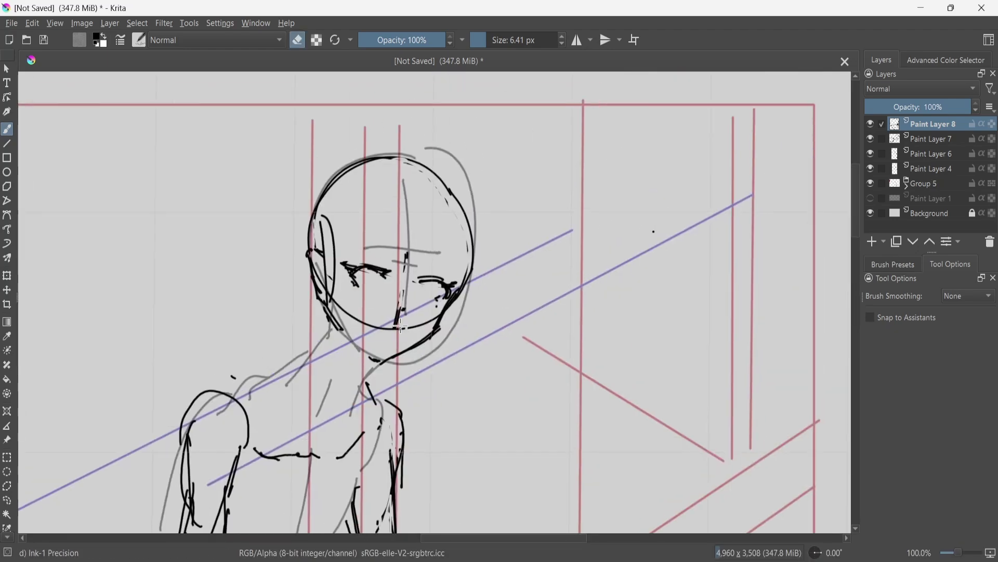
pyautogui.moveTo(399, 307); pyautogui.dragTo(420, 328)
pyautogui.moveTo(398, 330); pyautogui.dragTo(374, 327)
pyautogui.press('e')
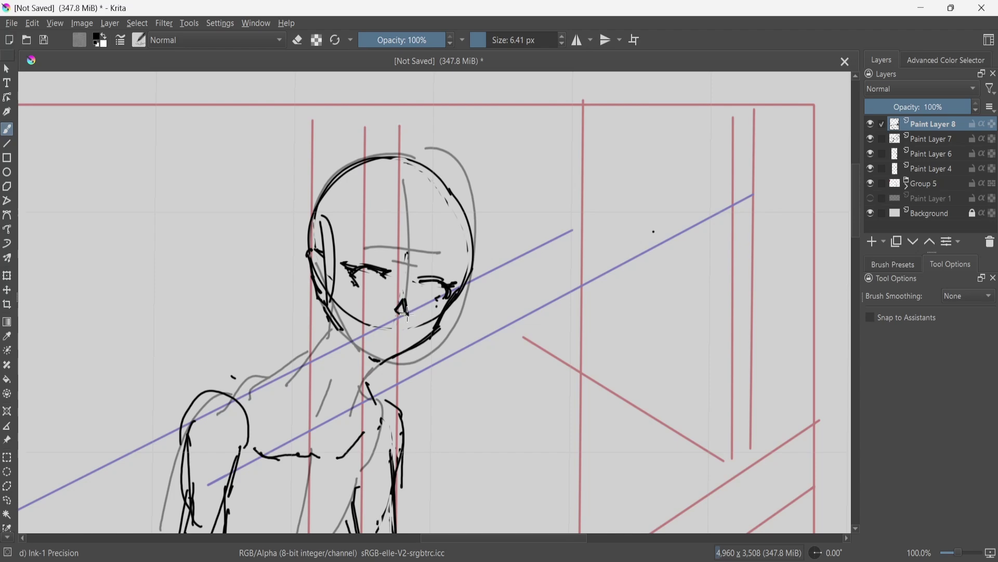
# Sketch the two eyebrows above the eyes
pyautogui.press('m')
pyautogui.moveTo(408, 268); pyautogui.dragTo(446, 255)
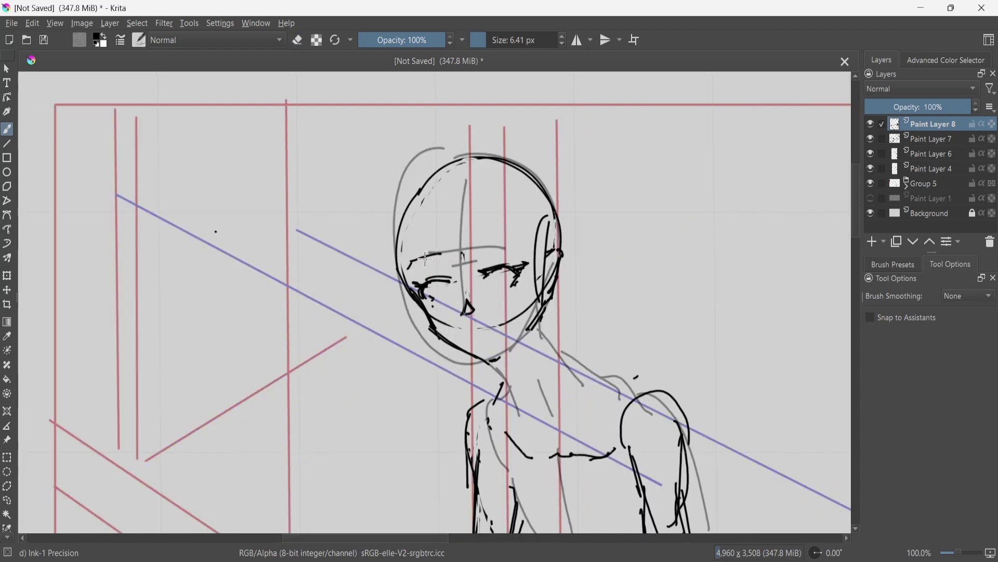
pyautogui.press('m')
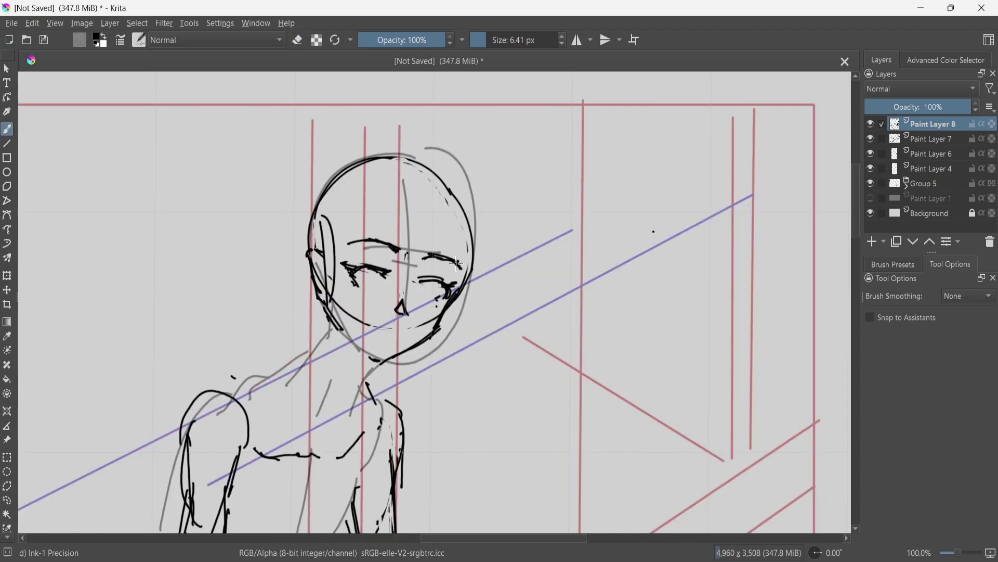
# Add a new paint layer above the head sketch layer
pyautogui.press('e')
pyautogui.press('2')
pyautogui.press('m')
pyautogui.press('+')
pyautogui.press('+')
pyautogui.press('+')
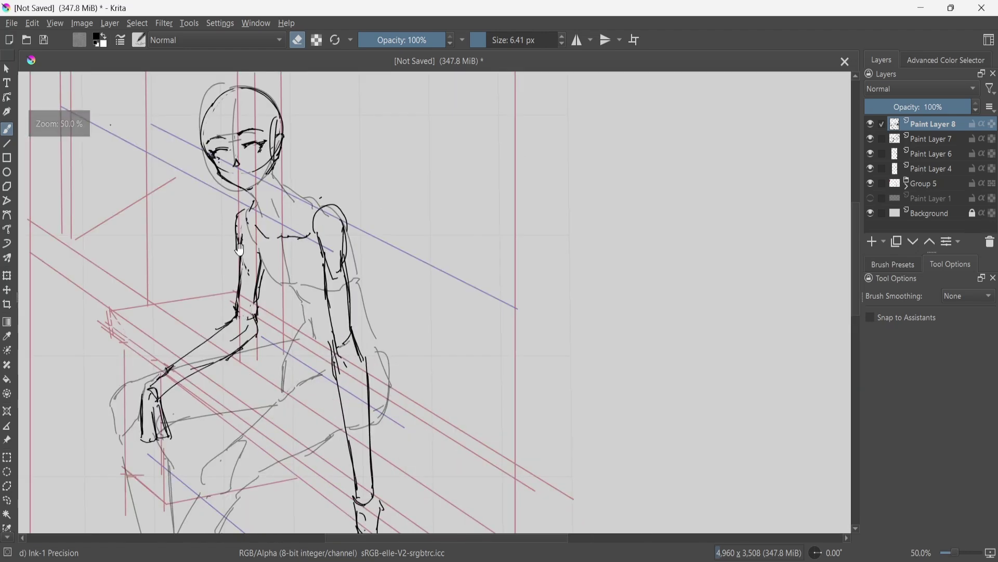
pyautogui.press('e')
pyautogui.click(872, 241)
# Return to the head sketch layer and sketch a short mouth line below the nose
pyautogui.press('1')
pyautogui.moveTo(293, 252); pyautogui.dragTo(427, 297)
pyautogui.press('pagedown')
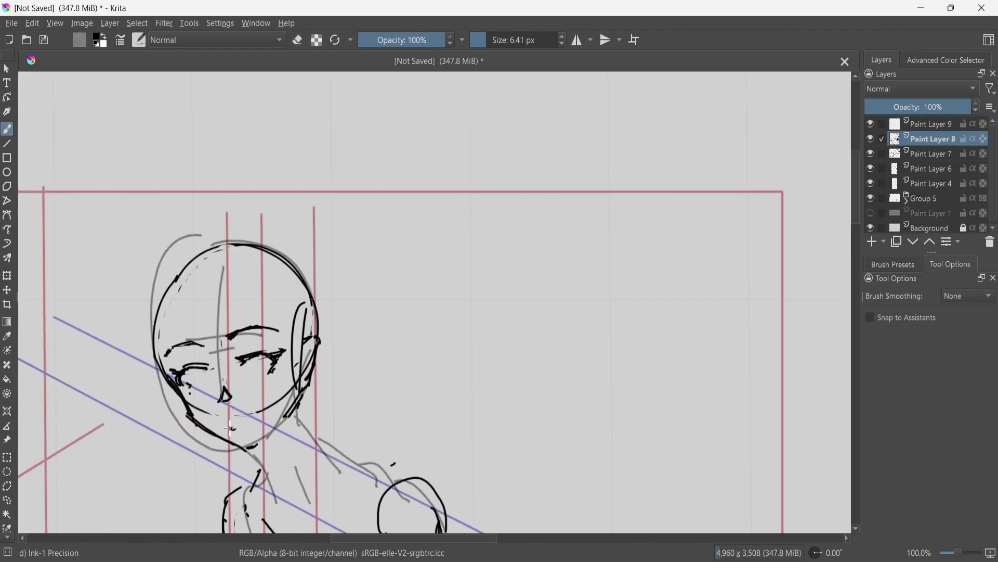
pyautogui.hotkey('ctrl', 'z')
pyautogui.moveTo(225, 422); pyautogui.dragTo(235, 421)
# Lower the head sketch layer's opacity, hide the body sketch layer, and make the top paint layer active
pyautogui.press('m')
pyautogui.press('2')
pyautogui.moveTo(369, 239); pyautogui.dragTo(328, 402)
pyautogui.press('+')
pyautogui.press('+')
pyautogui.press('+')
pyautogui.click(913, 107)
pyautogui.click(915, 123)
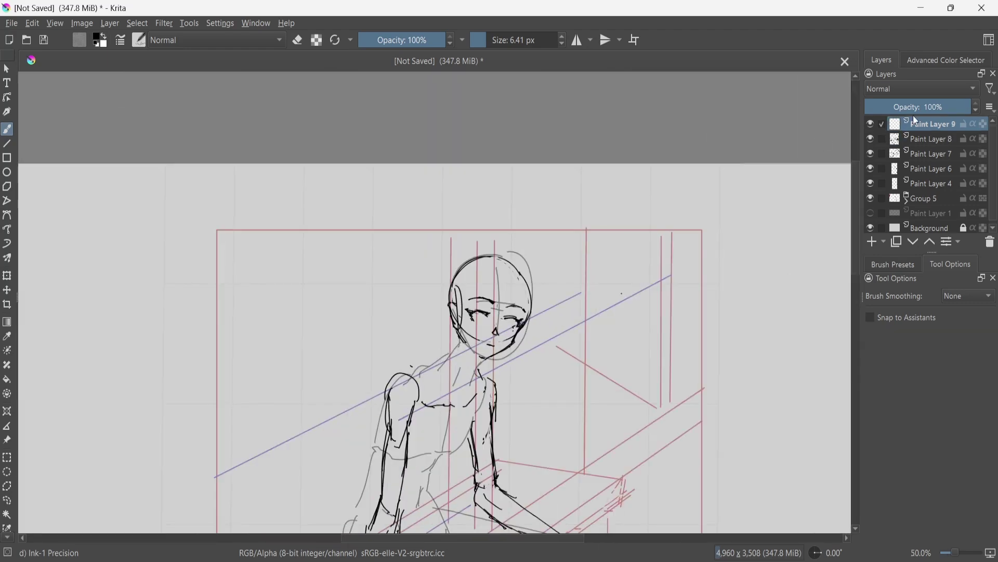
pyautogui.moveTo(433, 274); pyautogui.dragTo(466, 282)
pyautogui.scroll(2, 467, 283)
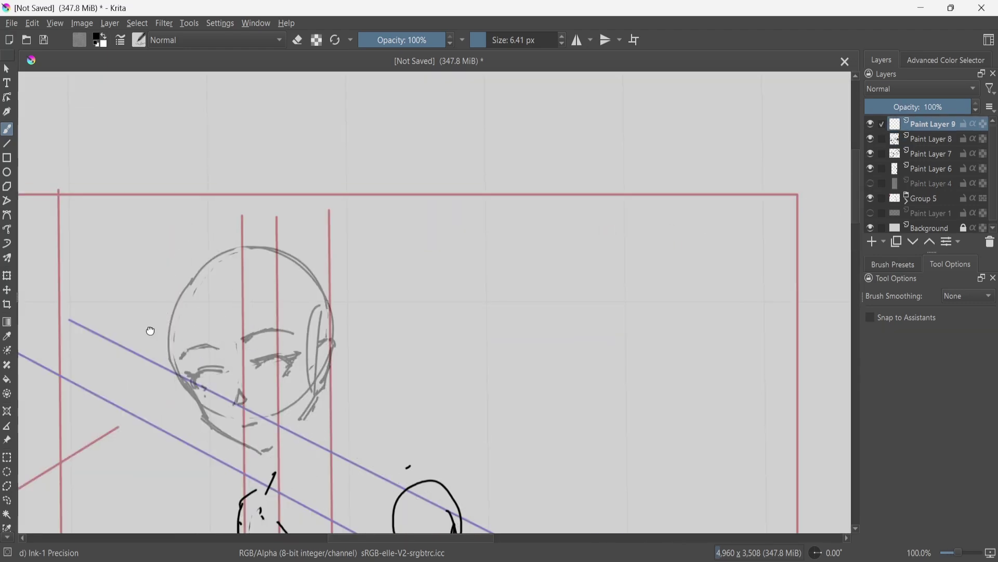
# Sketch hair construction guides on the head: a crown ellipse, a centre line, side curves and a fringe line across the forehead
pyautogui.moveTo(150, 331); pyautogui.dragTo(202, 314)
pyautogui.moveTo(283, 237); pyautogui.dragTo(275, 318)
pyautogui.moveTo(254, 250)
pyautogui.mouseDown()
pyautogui.moveTo(298, 236)
pyautogui.moveTo(272, 235)
pyautogui.moveTo(222, 342)
pyautogui.mouseUp()
pyautogui.hotkey('ctrl', 'z')
pyautogui.hotkey('ctrl', 'z')
pyautogui.hotkey('ctrl', 'z')
pyautogui.moveTo(223, 338)
pyautogui.mouseDown()
pyautogui.moveTo(274, 315)
pyautogui.moveTo(342, 307)
pyautogui.mouseUp()
pyautogui.hotkey('ctrl', 'z')
pyautogui.moveTo(314, 233); pyautogui.dragTo(351, 305)
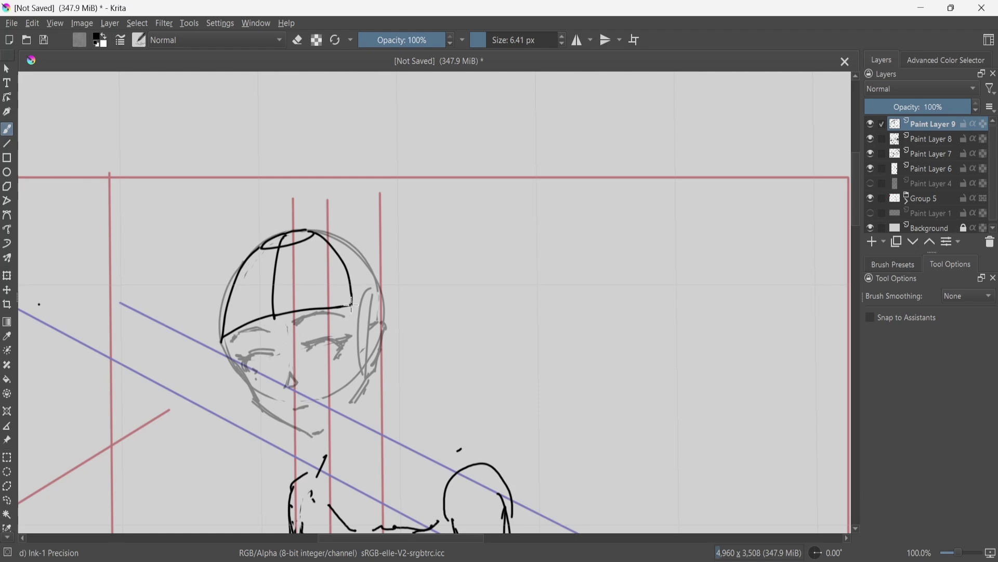
pyautogui.press('m')
pyautogui.hotkey('ctrl', 'z')
# Sketch guides for the side hair locks, one beside the ear up to the crown and one along the far cheek
pyautogui.moveTo(556, 232)
pyautogui.mouseDown()
pyautogui.moveTo(498, 324)
pyautogui.moveTo(512, 378)
pyautogui.moveTo(500, 344)
pyautogui.mouseUp()
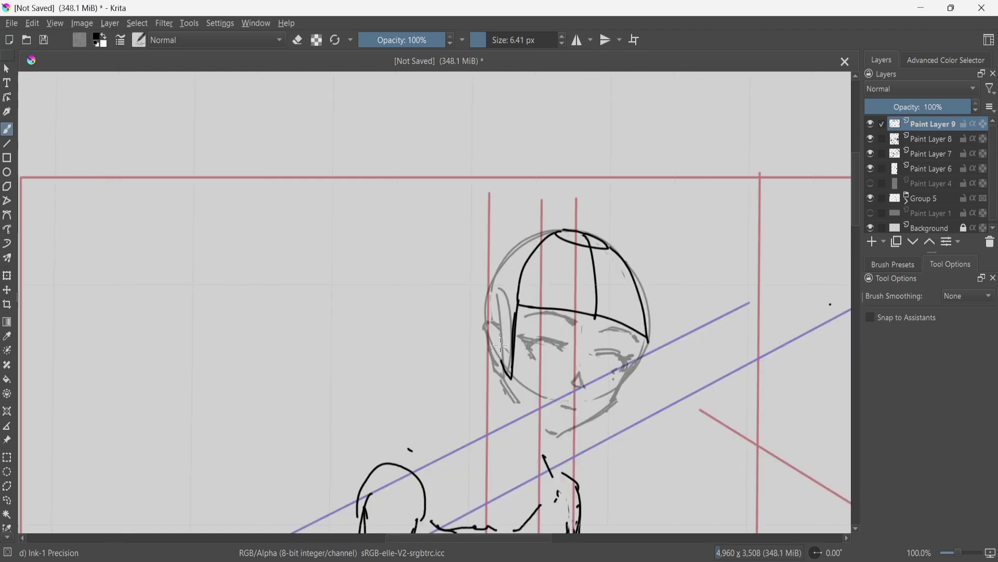
pyautogui.hotkey('ctrl', 'z')
pyautogui.moveTo(511, 378); pyautogui.dragTo(501, 364)
pyautogui.moveTo(501, 365)
pyautogui.mouseDown()
pyautogui.moveTo(500, 332)
pyautogui.moveTo(556, 233)
pyautogui.mouseUp()
pyautogui.moveTo(634, 408); pyautogui.dragTo(630, 411)
pyautogui.hotkey('ctrl', 'z')
pyautogui.moveTo(648, 340)
pyautogui.mouseDown()
pyautogui.moveTo(631, 403)
pyautogui.moveTo(621, 387)
pyautogui.mouseUp()
pyautogui.press('m')
# Show the body sketch layer and sketch long hair guide lines from the head to the near shoulder and beside the far jaw
pyautogui.moveTo(285, 274); pyautogui.dragTo(316, 279)
pyautogui.moveTo(313, 281)
pyautogui.mouseDown()
pyautogui.moveTo(365, 351)
pyautogui.moveTo(389, 451)
pyautogui.mouseUp()
pyautogui.moveTo(392, 462); pyautogui.dragTo(367, 333)
pyautogui.hotkey('ctrl', 'z')
pyautogui.moveTo(341, 225); pyautogui.dragTo(378, 376)
pyautogui.hotkey('ctrl', 'z')
pyautogui.hotkey('ctrl', 'z')
pyautogui.click(870, 183)
pyautogui.moveTo(342, 224)
pyautogui.mouseDown()
pyautogui.moveTo(375, 356)
pyautogui.moveTo(398, 359)
pyautogui.moveTo(401, 370)
pyautogui.mouseUp()
pyautogui.hotkey('ctrl', 'z')
pyautogui.moveTo(365, 290); pyautogui.dragTo(389, 358)
pyautogui.moveTo(208, 315); pyautogui.dragTo(236, 394)
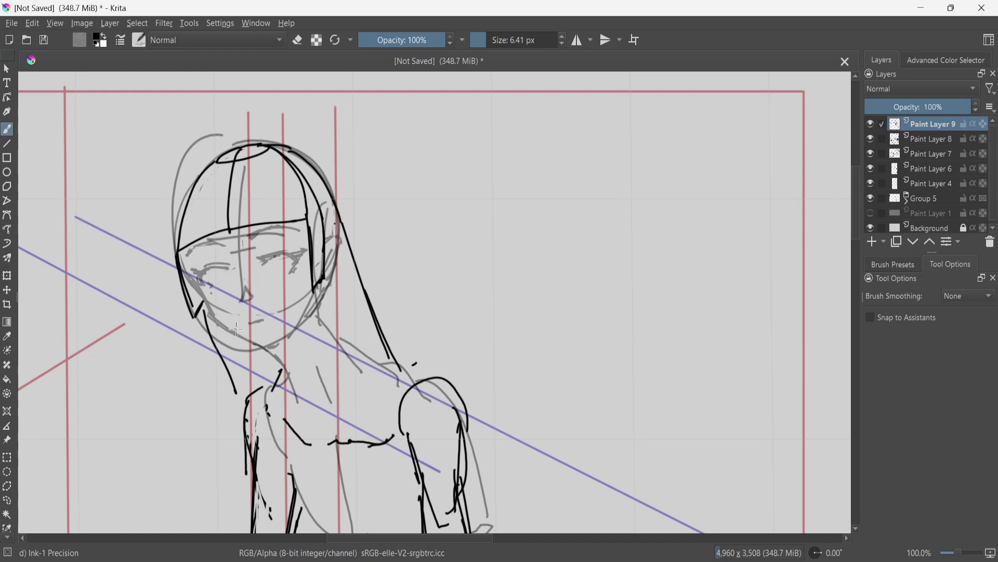
# Thicken and extend the long hair guides on the far side and at their tip above the near shoulder
pyautogui.press('m')
pyautogui.moveTo(659, 314); pyautogui.dragTo(630, 411)
pyautogui.moveTo(634, 385); pyautogui.dragTo(627, 420)
pyautogui.moveTo(477, 347); pyautogui.dragTo(471, 368)
pyautogui.moveTo(469, 371); pyautogui.dragTo(477, 364)
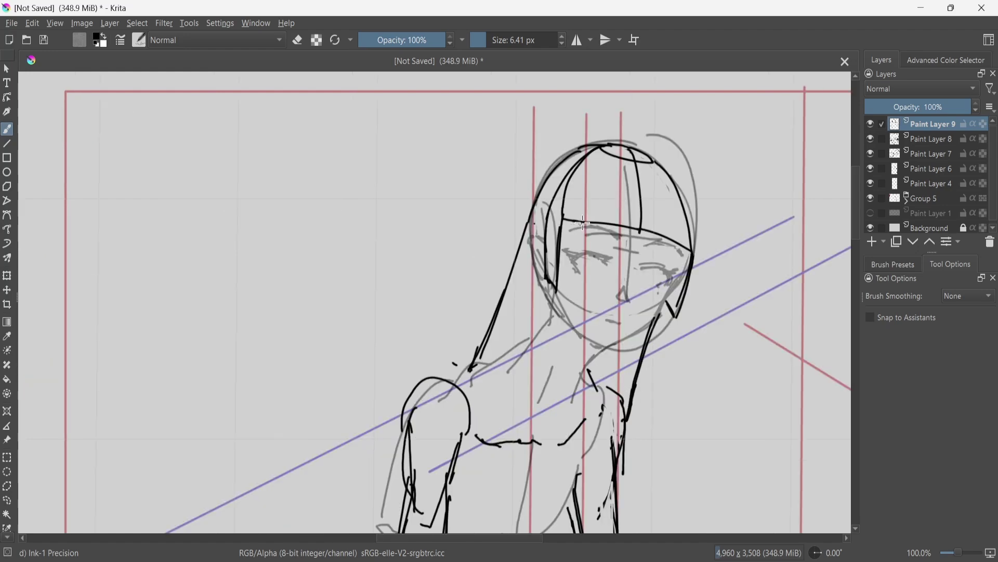
# Lower the hair guide layer's opacity to 40% and check what the head sketch and hair guide layers contain
pyautogui.press('2')
pyautogui.press('m')
pyautogui.moveTo(440, 228); pyautogui.dragTo(422, 304)
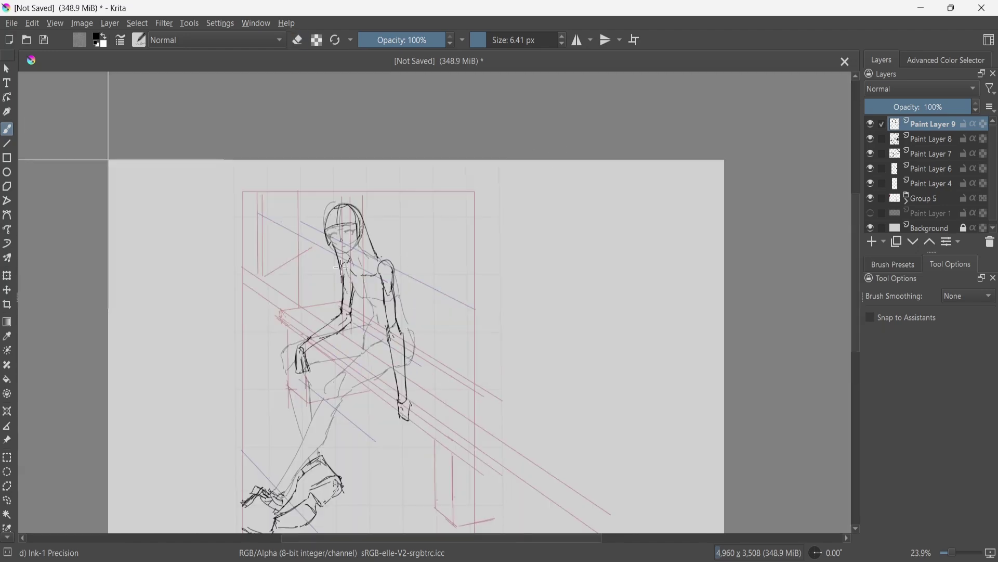
pyautogui.scroll(3, 342, 267)
pyautogui.click(884, 139)
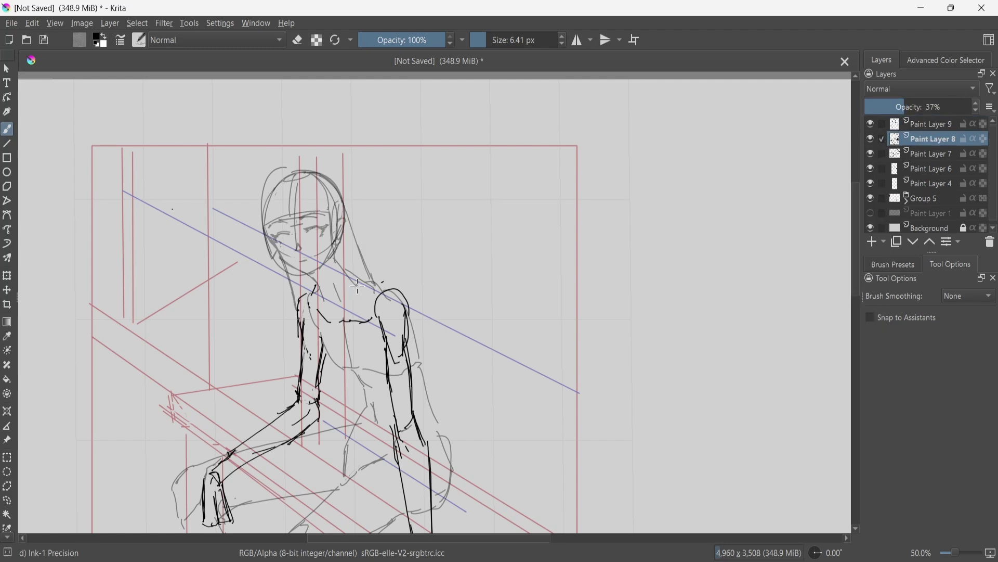
pyautogui.click(915, 124)
pyautogui.click(871, 124)
pyautogui.click(871, 124)
pyautogui.click(914, 141)
pyautogui.click(871, 138)
pyautogui.click(871, 139)
pyautogui.click(902, 125)
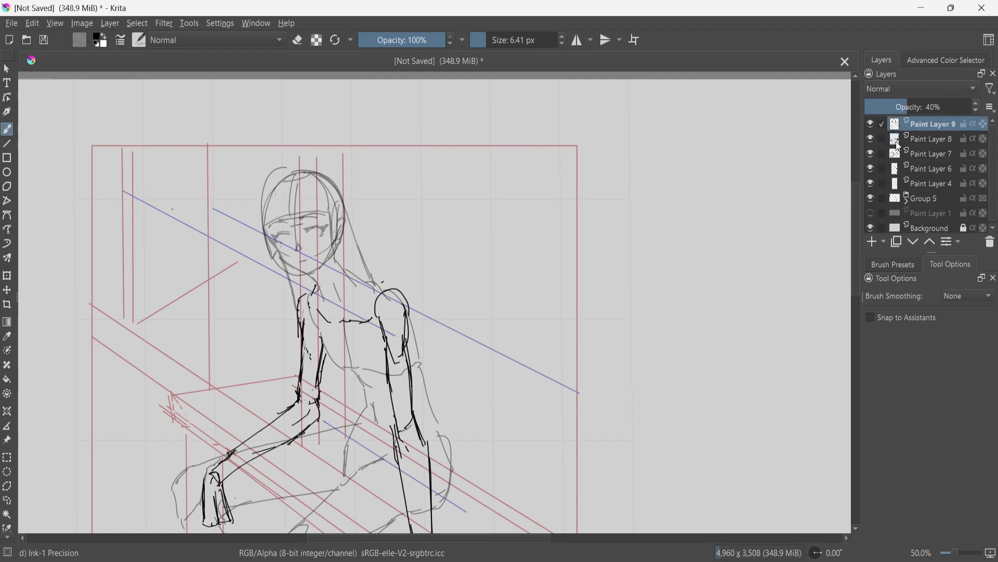
# Add a new paint layer above the hair guides and set the brush colour to dark red
pyautogui.click(873, 241)
pyautogui.moveTo(513, 180); pyautogui.dragTo(506, 233)
pyautogui.hotkey('ctrl', 'z')
pyautogui.click(946, 60)
pyautogui.click(936, 162)
pyautogui.moveTo(452, 202); pyautogui.dragTo(493, 263)
pyautogui.hotkey('ctrl', 'z')
pyautogui.hotkey('ctrl', 'z')
pyautogui.click(882, 60)
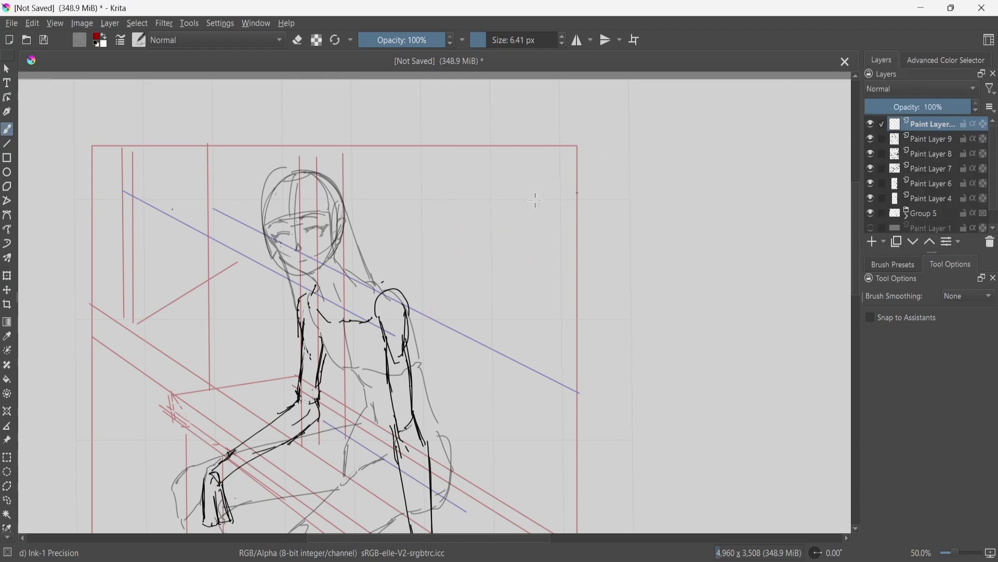
# Hide the body sketch layer while keeping the head sketch and hair guides shown
pyautogui.press('m')
pyautogui.scroll(2, 658, 142)
pyautogui.click(871, 213)
pyautogui.click(871, 214)
pyautogui.click(871, 198)
pyautogui.press('m')
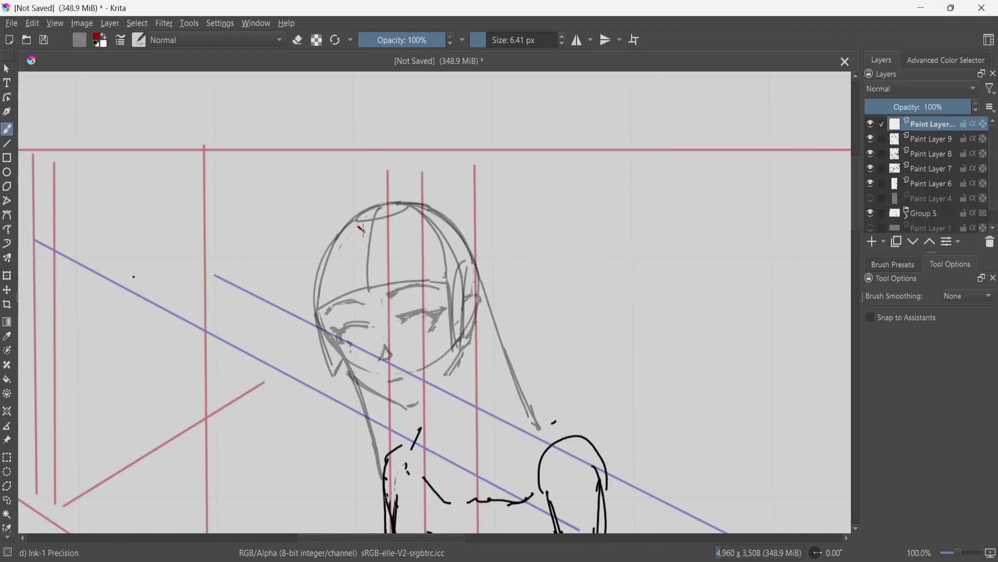
# Try sketching a dark red fringe outline from the hairline down both sides of the forehead
pyautogui.moveTo(355, 229)
pyautogui.mouseDown()
pyautogui.moveTo(363, 325)
pyautogui.moveTo(374, 231)
pyautogui.moveTo(436, 276)
pyautogui.mouseUp()
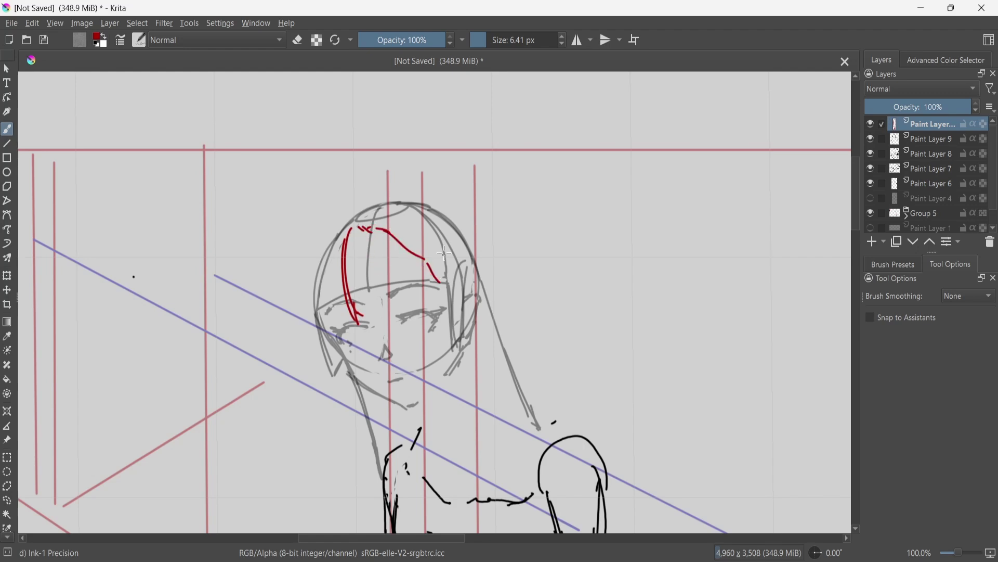
pyautogui.hotkey('ctrl', 'z')
pyautogui.press('m')
pyautogui.moveTo(493, 227)
pyautogui.mouseDown()
pyautogui.moveTo(460, 256)
pyautogui.moveTo(446, 251)
pyautogui.moveTo(434, 271)
pyautogui.mouseUp()
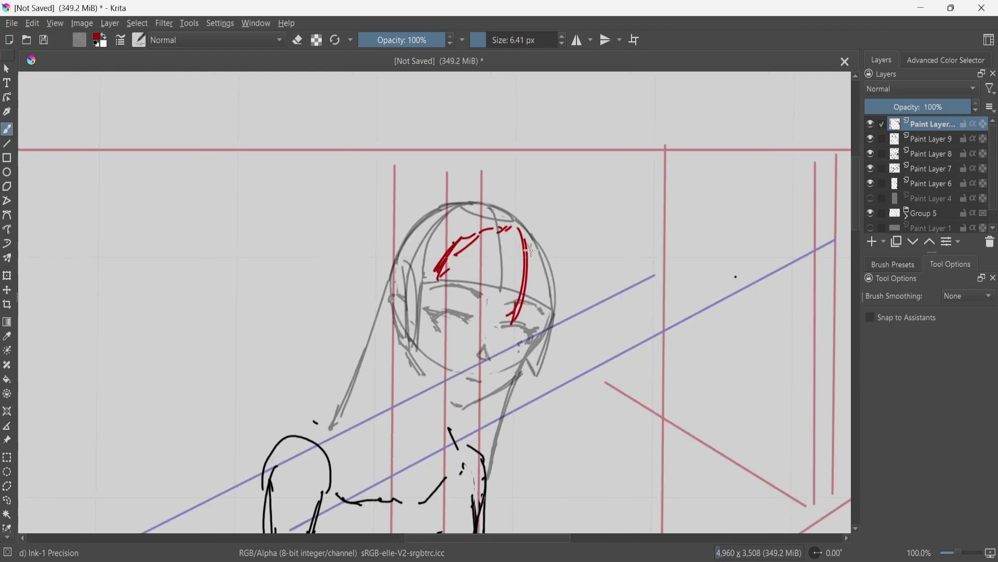
pyautogui.moveTo(537, 252)
pyautogui.mouseDown()
pyautogui.moveTo(546, 322)
pyautogui.moveTo(535, 341)
pyautogui.mouseUp()
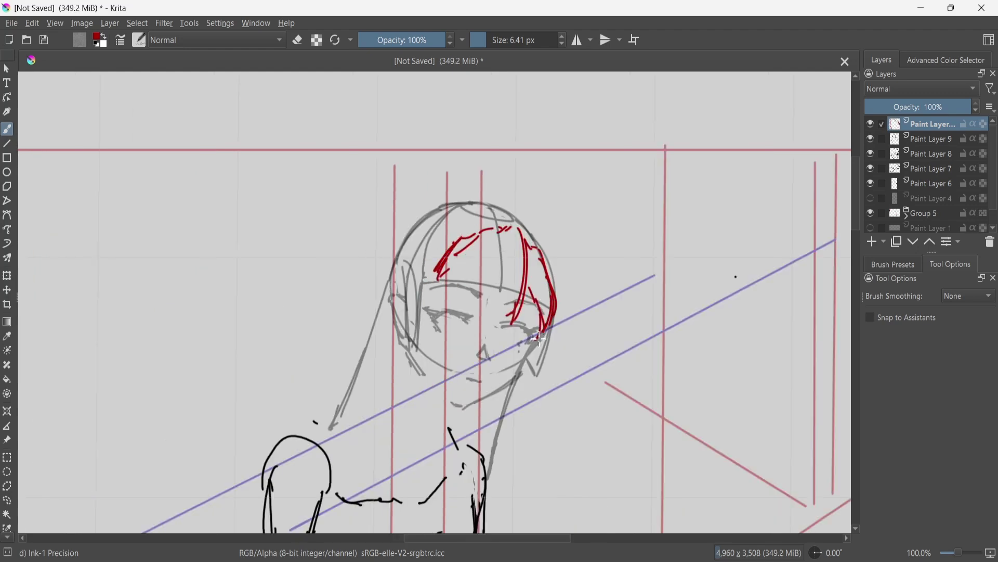
pyautogui.press('m')
# Try adding short tapered strands to the middle of the fringe above the brows
pyautogui.moveTo(362, 263); pyautogui.dragTo(380, 313)
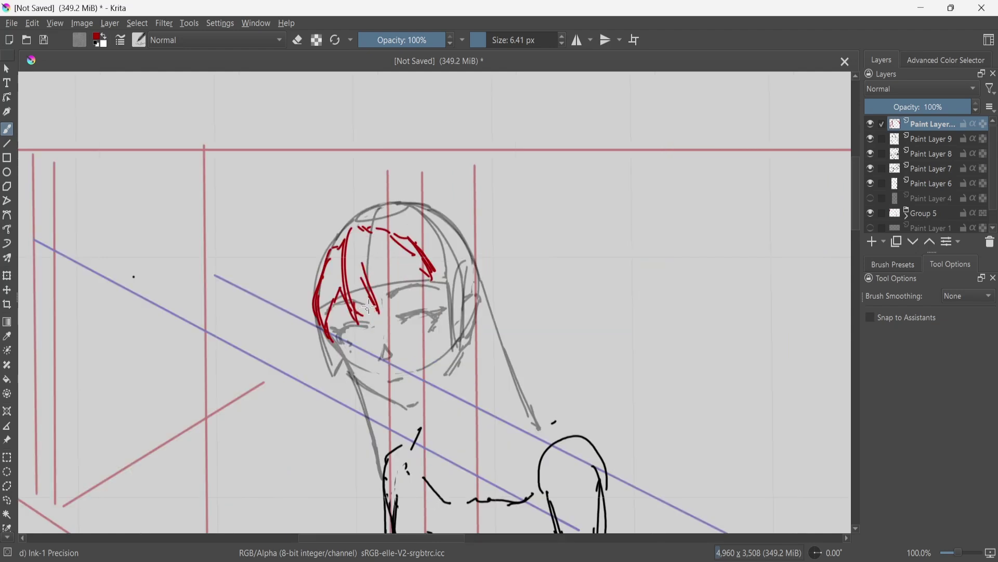
pyautogui.hotkey('ctrl', 'z')
pyautogui.moveTo(372, 260); pyautogui.dragTo(387, 304)
pyautogui.press('m')
pyautogui.moveTo(510, 273); pyautogui.dragTo(500, 313)
pyautogui.moveTo(462, 268); pyautogui.dragTo(484, 253)
pyautogui.moveTo(483, 255)
pyautogui.mouseDown()
pyautogui.moveTo(499, 270)
pyautogui.moveTo(497, 261)
pyautogui.moveTo(476, 292)
pyautogui.mouseUp()
pyautogui.moveTo(505, 260); pyautogui.dragTo(487, 300)
pyautogui.moveTo(460, 239)
pyautogui.mouseDown()
pyautogui.moveTo(419, 275)
pyautogui.moveTo(437, 270)
pyautogui.mouseUp()
pyautogui.hotkey('ctrl', 'z')
# Erase part of the fringe's near edge and clear all the fringe strokes from the layer
pyautogui.press('e')
pyautogui.moveTo(448, 255); pyautogui.dragTo(437, 269)
pyautogui.press('m')
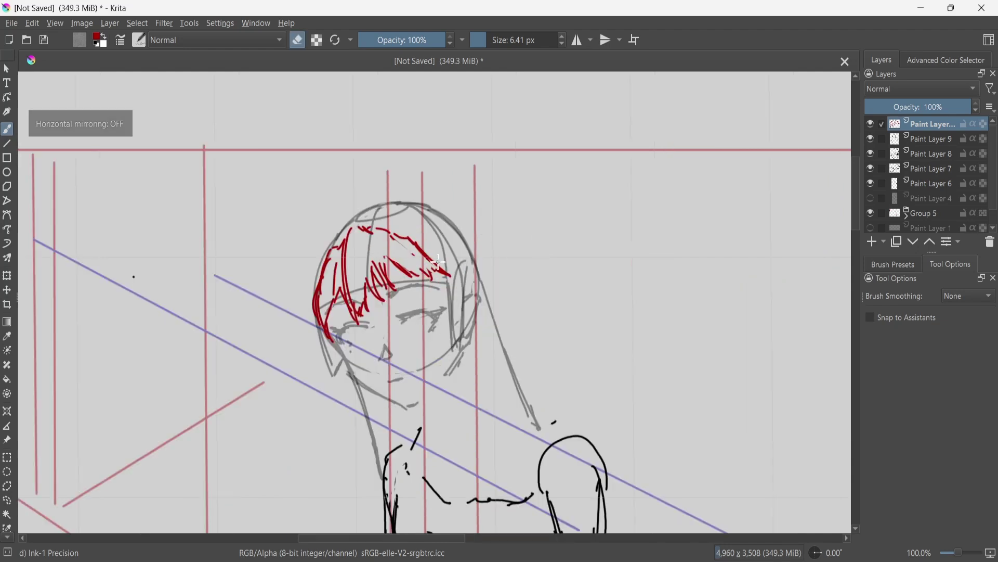
pyautogui.press('e')
pyautogui.press('m')
pyautogui.press('Delete')
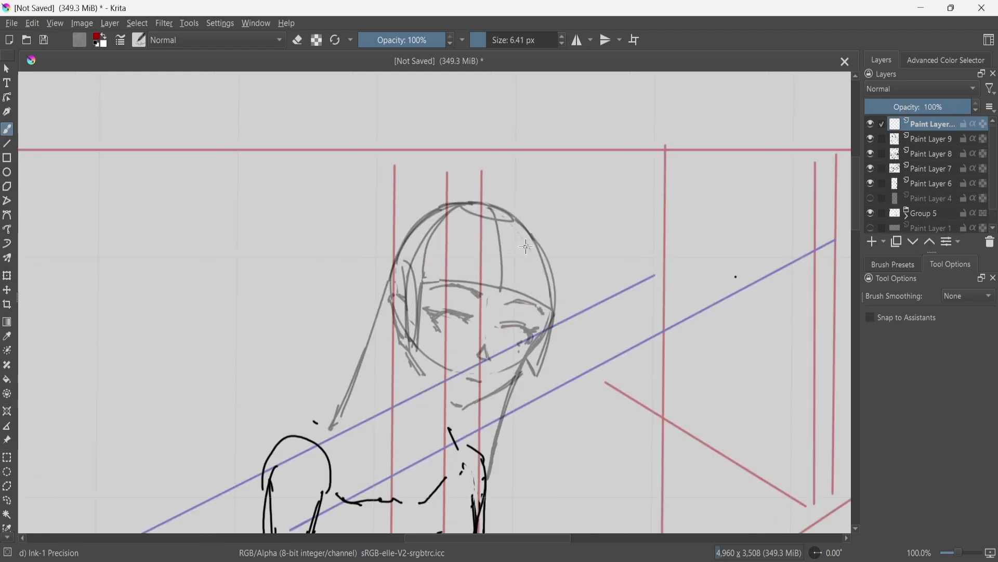
# Sketch a new dark red fringe outline from the hairline down both sides of the forehead, with pointed strands near the ear
pyautogui.hotkey('ctrl', 'z')
pyautogui.moveTo(474, 241)
pyautogui.mouseDown()
pyautogui.moveTo(542, 255)
pyautogui.moveTo(552, 310)
pyautogui.moveTo(536, 340)
pyautogui.mouseUp()
pyautogui.moveTo(481, 238)
pyautogui.mouseDown()
pyautogui.moveTo(446, 257)
pyautogui.moveTo(415, 302)
pyautogui.mouseUp()
pyautogui.hotkey('ctrl', 'z')
pyautogui.moveTo(448, 242)
pyautogui.mouseDown()
pyautogui.moveTo(410, 299)
pyautogui.moveTo(419, 334)
pyautogui.mouseUp()
pyautogui.moveTo(419, 335)
pyautogui.mouseDown()
pyautogui.moveTo(445, 287)
pyautogui.moveTo(419, 333)
pyautogui.mouseUp()
pyautogui.moveTo(420, 333); pyautogui.dragTo(469, 284)
# Add jagged, tapering strands along the fringe's lower edge over the brows and eyes
pyautogui.press('m')
pyautogui.moveTo(329, 273)
pyautogui.mouseDown()
pyautogui.moveTo(358, 312)
pyautogui.moveTo(356, 337)
pyautogui.moveTo(382, 341)
pyautogui.mouseUp()
pyautogui.hotkey('ctrl', 'z')
pyautogui.moveTo(365, 281); pyautogui.dragTo(395, 341)
pyautogui.press('m')
pyautogui.moveTo(501, 287)
pyautogui.mouseDown()
pyautogui.moveTo(480, 318)
pyautogui.moveTo(453, 311)
pyautogui.moveTo(461, 318)
pyautogui.mouseUp()
pyautogui.press('m')
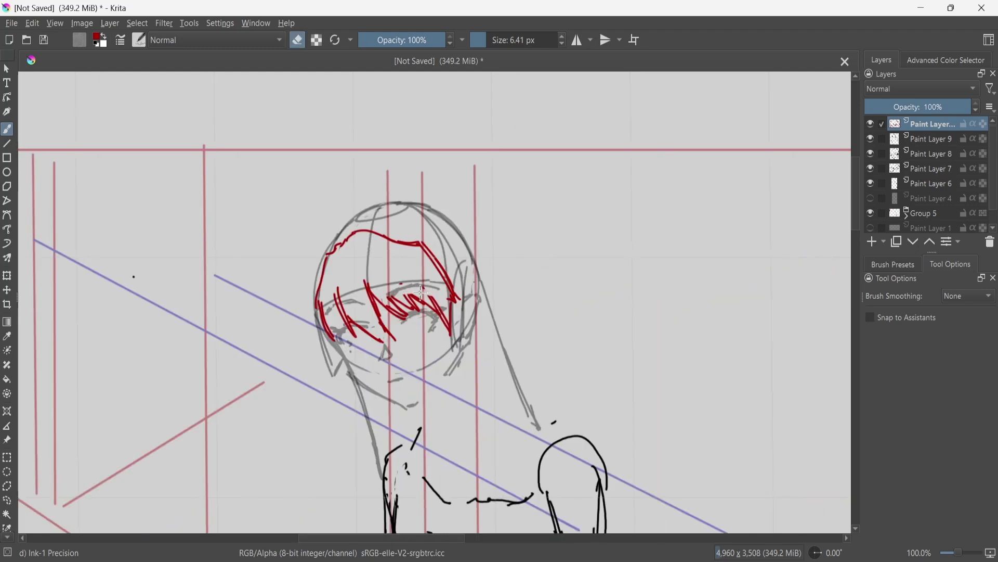
pyautogui.press('m')
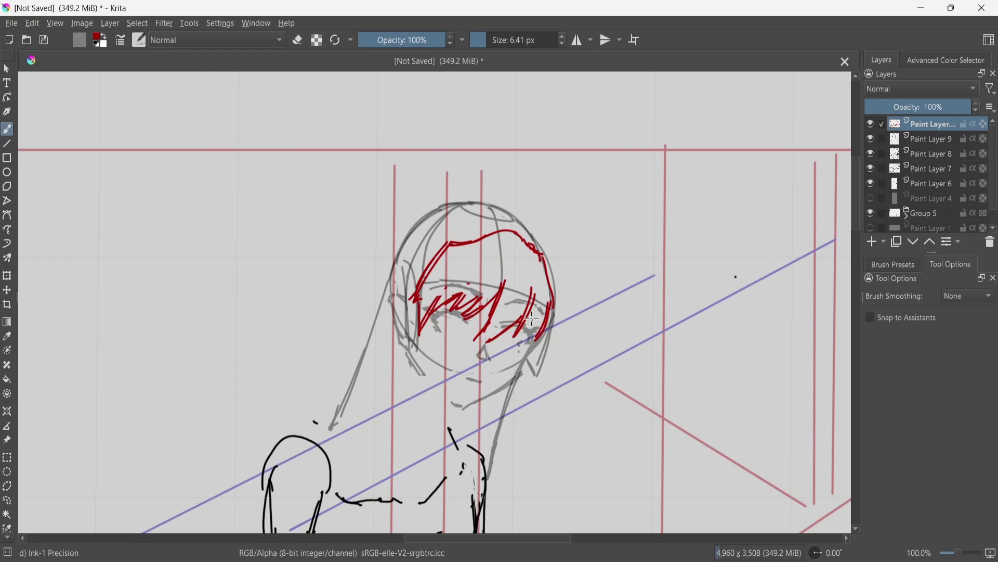
# Add a new paint layer and sketch the hair over the crown and its long outer edge down to the near shoulder
pyautogui.scroll(-1, 468, 254)
pyautogui.moveTo(296, 380); pyautogui.dragTo(324, 343)
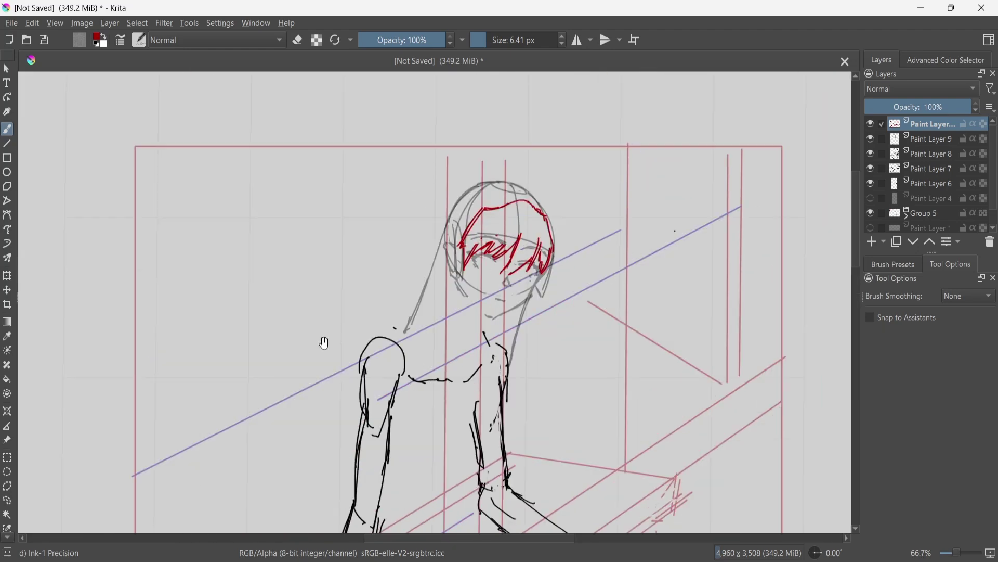
pyautogui.moveTo(500, 275); pyautogui.dragTo(476, 337)
pyautogui.press('Insert')
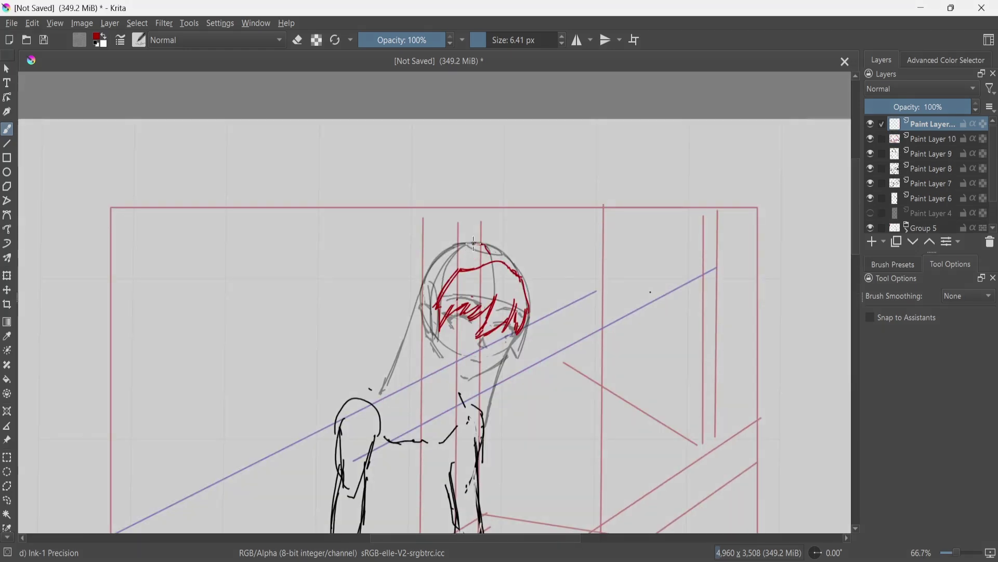
pyautogui.moveTo(448, 248); pyautogui.dragTo(461, 242)
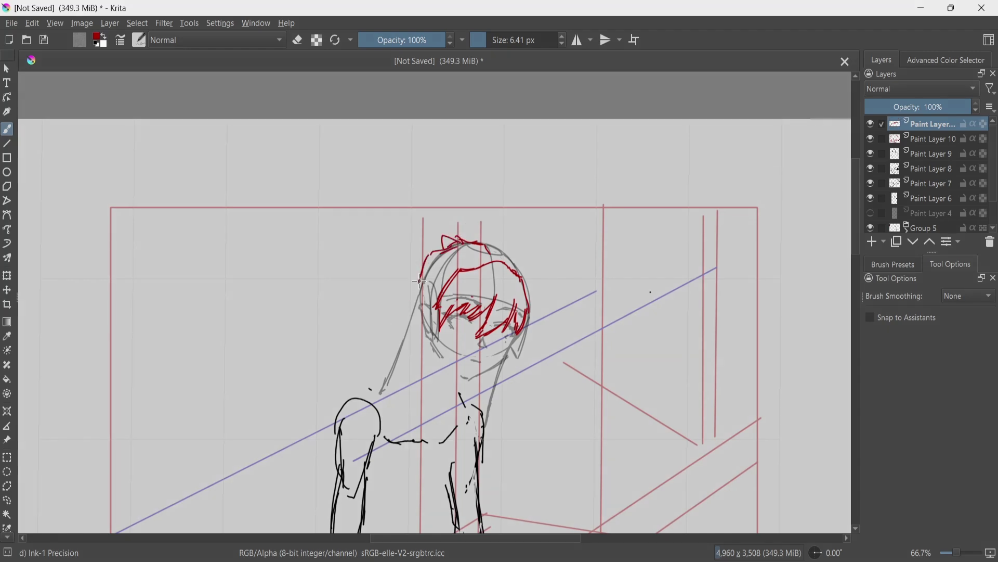
pyautogui.moveTo(420, 280); pyautogui.dragTo(374, 404)
pyautogui.hotkey('ctrl', 'z')
pyautogui.moveTo(442, 250)
pyautogui.mouseDown()
pyautogui.moveTo(390, 322)
pyautogui.moveTo(417, 267)
pyautogui.moveTo(413, 307)
pyautogui.moveTo(375, 373)
pyautogui.mouseUp()
pyautogui.hotkey('ctrl', 'z')
pyautogui.moveTo(385, 363); pyautogui.dragTo(355, 400)
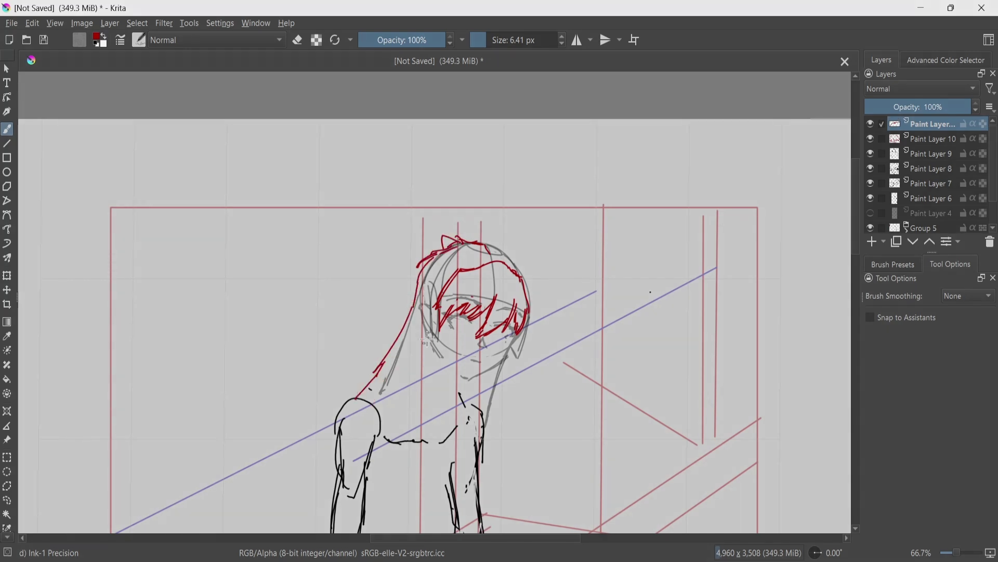
# Finish the hair tip at the near shoulder and sketch long locks falling beside the far side of the face
pyautogui.press('m')
pyautogui.moveTo(502, 387); pyautogui.dragTo(512, 391)
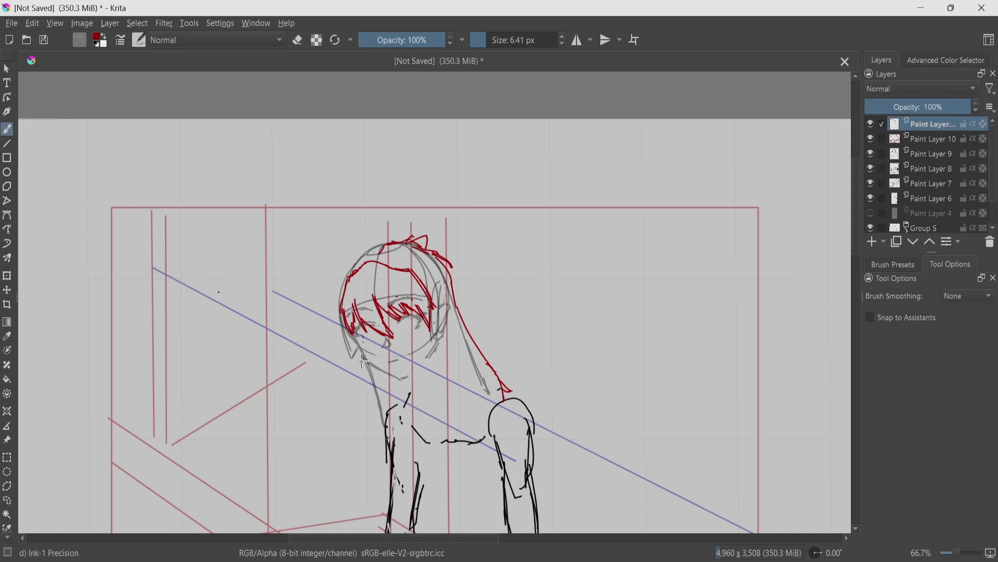
pyautogui.moveTo(359, 349); pyautogui.dragTo(369, 399)
pyautogui.moveTo(367, 371); pyautogui.dragTo(387, 461)
pyautogui.press('m')
pyautogui.press('e')
pyautogui.press('e')
# Refine the outer hair edge with a jagged notch above the near shoulder
pyautogui.moveTo(411, 314); pyautogui.dragTo(377, 357)
pyautogui.press('m')
pyautogui.moveTo(447, 324); pyautogui.dragTo(465, 372)
pyautogui.hotkey('ctrl', 'z')
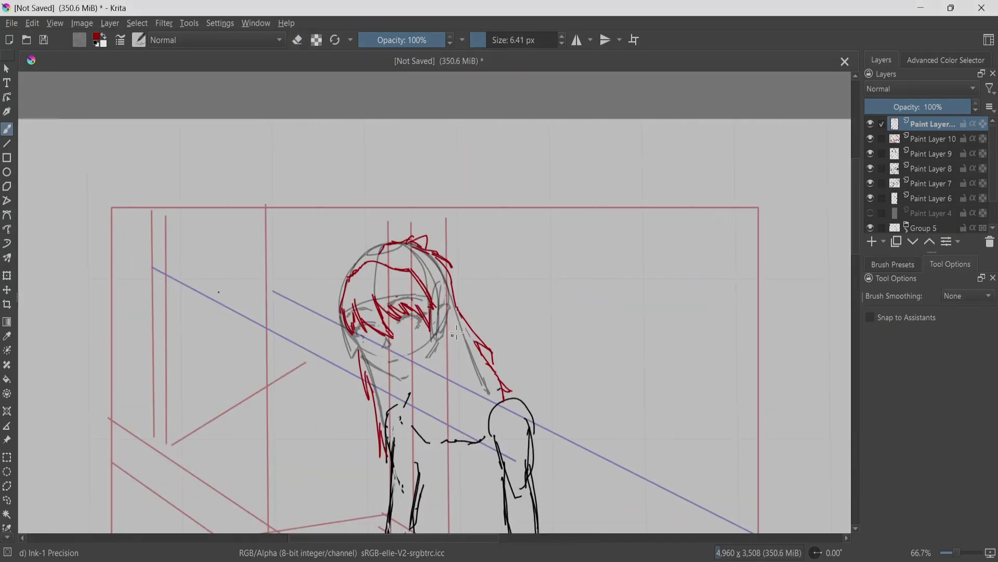
# Show the body sketch layer and sketch the inner hair edge from the near jaw to the shoulder, plus strands beside the neck
pyautogui.click(871, 212)
pyautogui.moveTo(440, 340); pyautogui.dragTo(453, 411)
pyautogui.moveTo(452, 400); pyautogui.dragTo(460, 416)
pyautogui.press('m')
pyautogui.hotkey('ctrl', 'z')
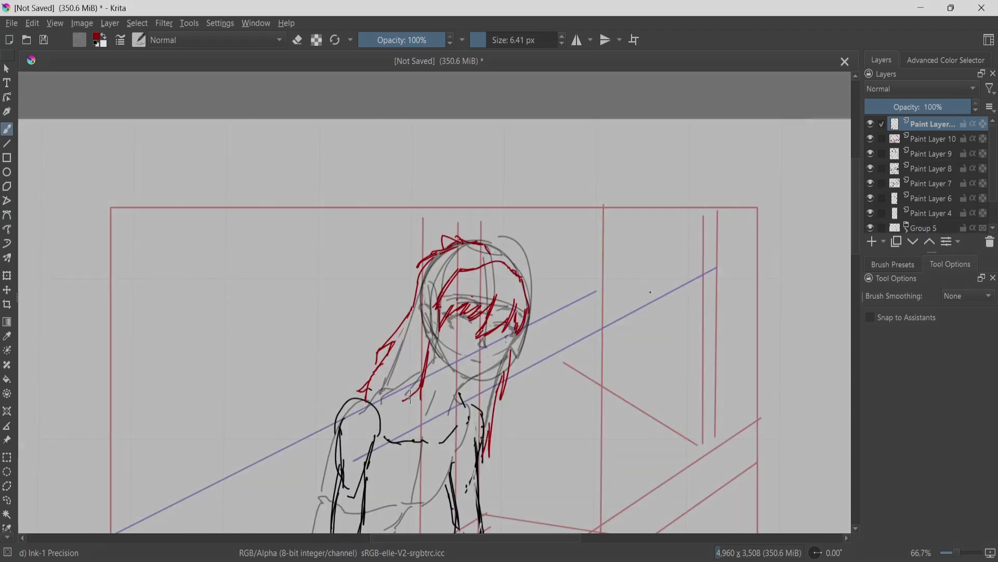
pyautogui.moveTo(433, 356)
pyautogui.mouseDown()
pyautogui.moveTo(382, 403)
pyautogui.moveTo(405, 414)
pyautogui.mouseUp()
pyautogui.press('m')
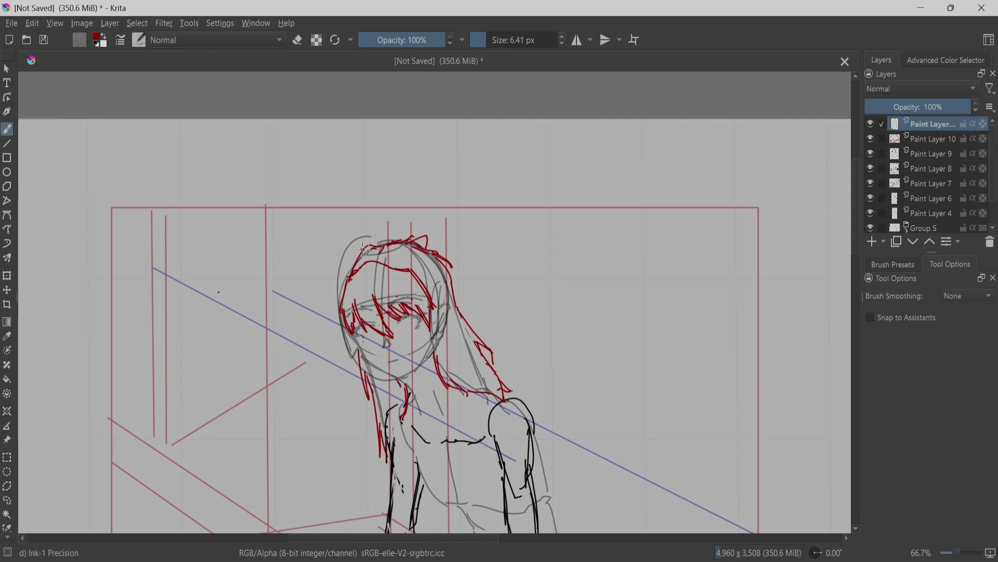
# Hide the hair guide layer, redraw the far-side lock from the cheek downward and erase its overlapping upper line
pyautogui.press('m')
pyautogui.click(870, 154)
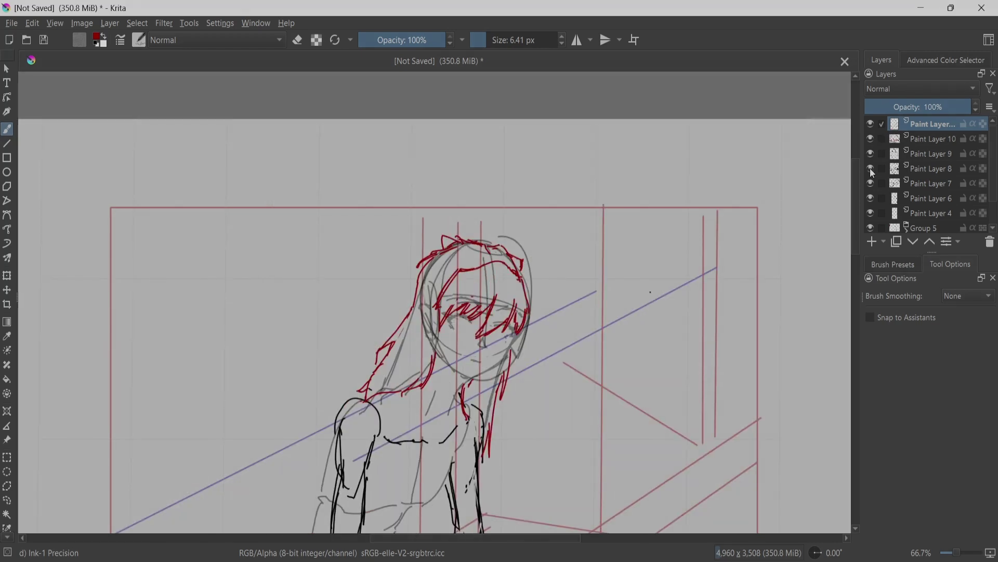
pyautogui.press('m')
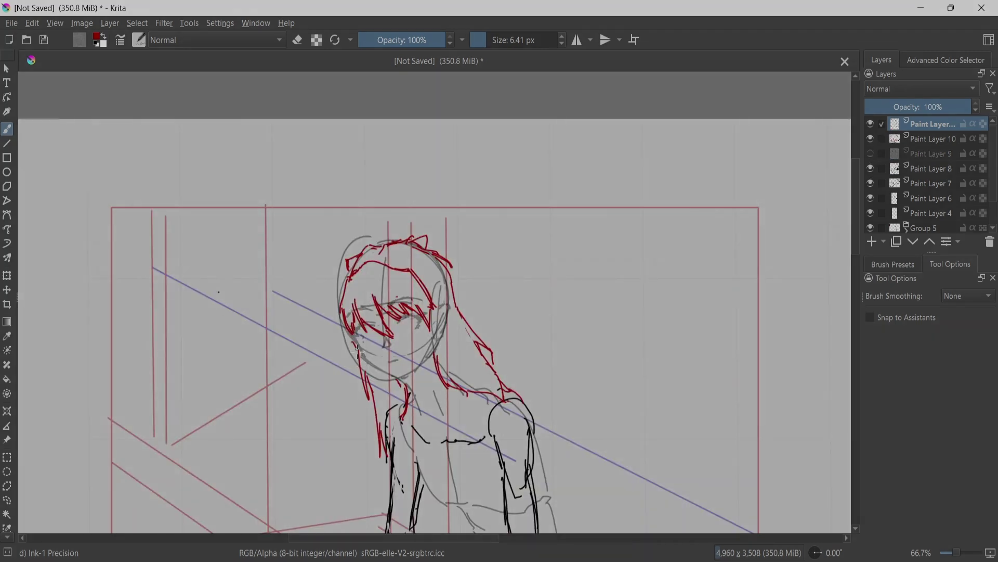
pyautogui.moveTo(347, 336); pyautogui.dragTo(371, 421)
pyautogui.press('e')
pyautogui.moveTo(368, 399); pyautogui.dragTo(358, 354)
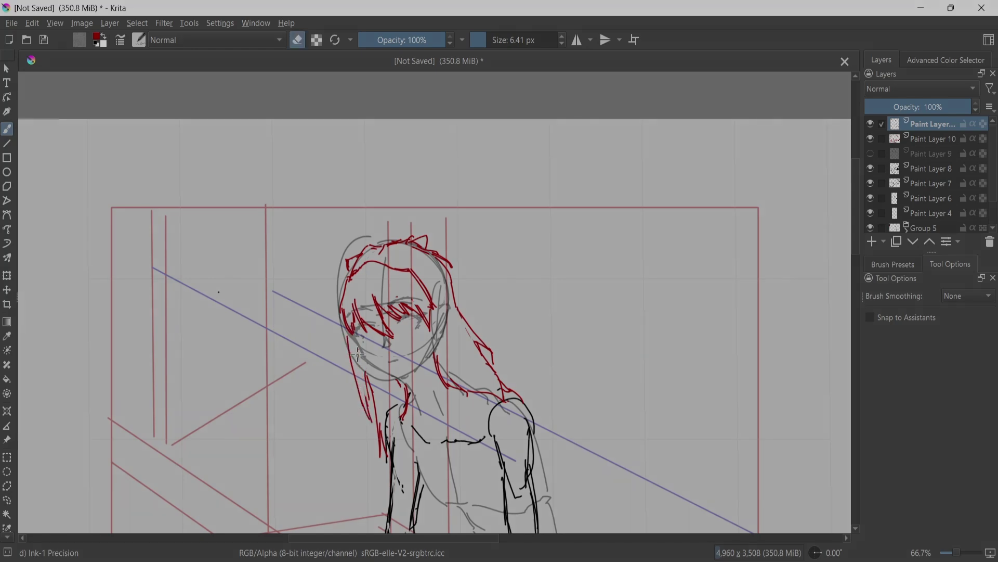
pyautogui.press('e')
pyautogui.press('m')
# Erase the outer hair edge between the head and near shoulder, with the brush enlarged to 81.69 px
pyautogui.press('2')
pyautogui.moveTo(442, 254); pyautogui.dragTo(352, 349)
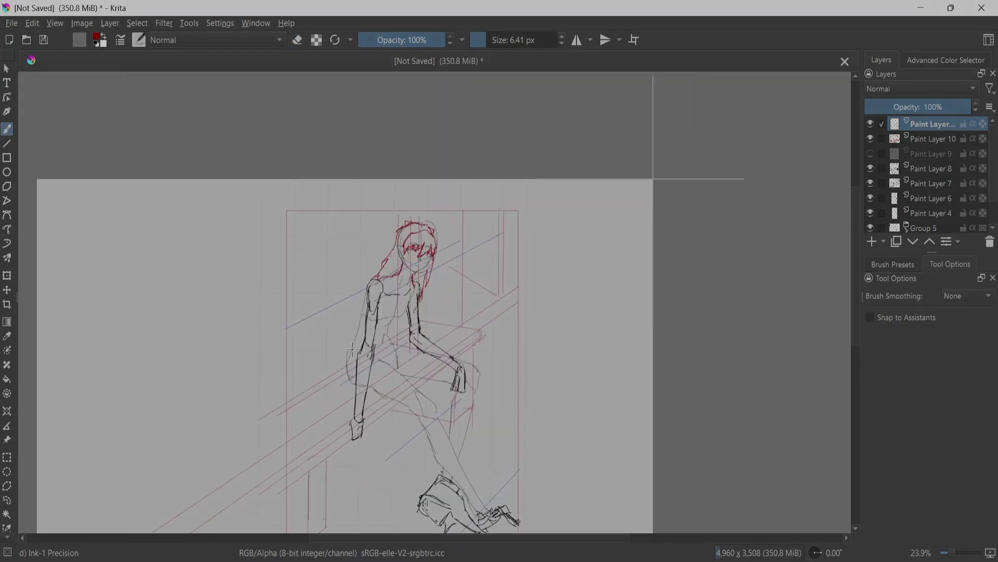
pyautogui.scroll(4, 312, 291)
pyautogui.press(']')
pyautogui.press(']')
pyautogui.press(']')
pyautogui.press(']')
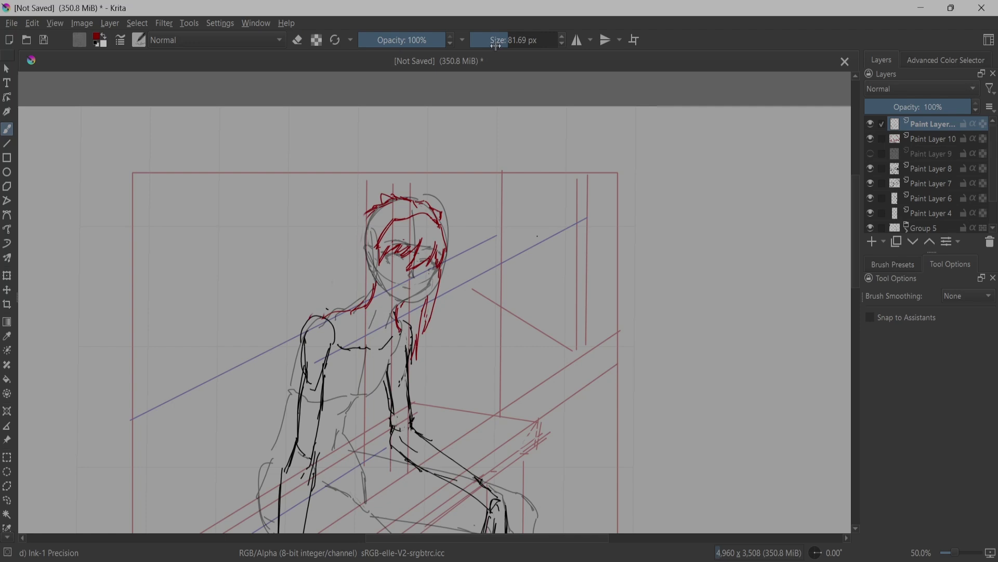
# Reduce the brush to 8.93 px and sketch a fuller, flowing outer hair edge from the crown over the near shoulder
pyautogui.press('[')
pyautogui.press('[')
pyautogui.press('[')
pyautogui.moveTo(369, 207)
pyautogui.mouseDown()
pyautogui.moveTo(344, 257)
pyautogui.moveTo(351, 248)
pyautogui.moveTo(298, 303)
pyautogui.mouseUp()
pyautogui.moveTo(300, 306); pyautogui.dragTo(292, 354)
pyautogui.press('m')
pyautogui.press('2')
pyautogui.press('m')
# Add flowing strands and pointed tips to the hair behind the near shoulder
pyautogui.scroll(3, 471, 128)
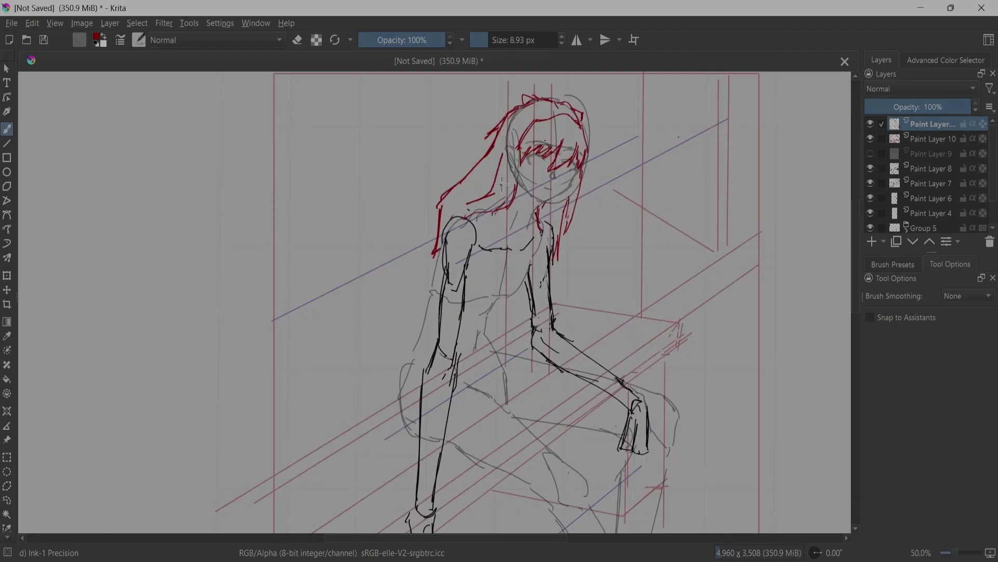
pyautogui.press('m')
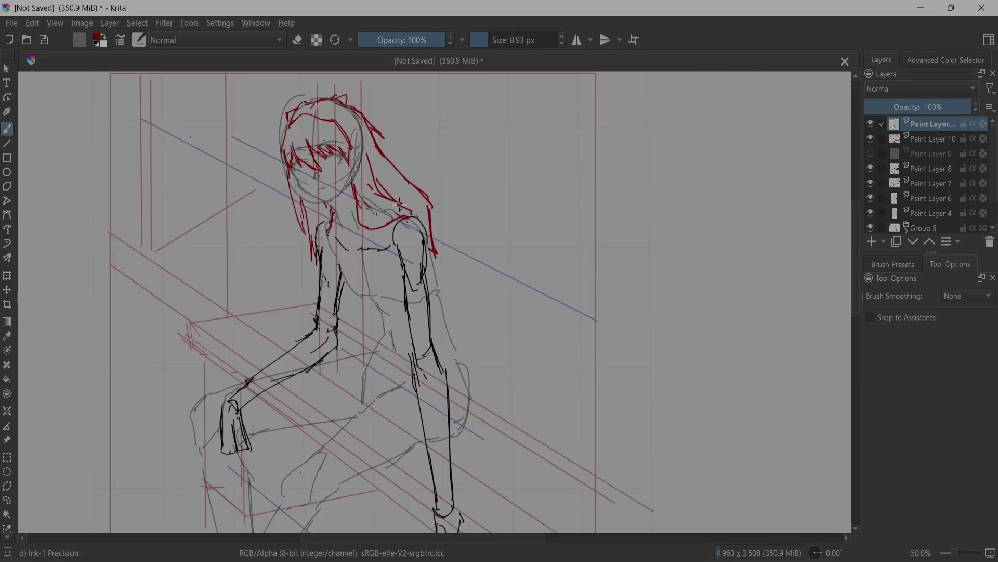
pyautogui.moveTo(430, 219); pyautogui.dragTo(454, 285)
pyautogui.press('m')
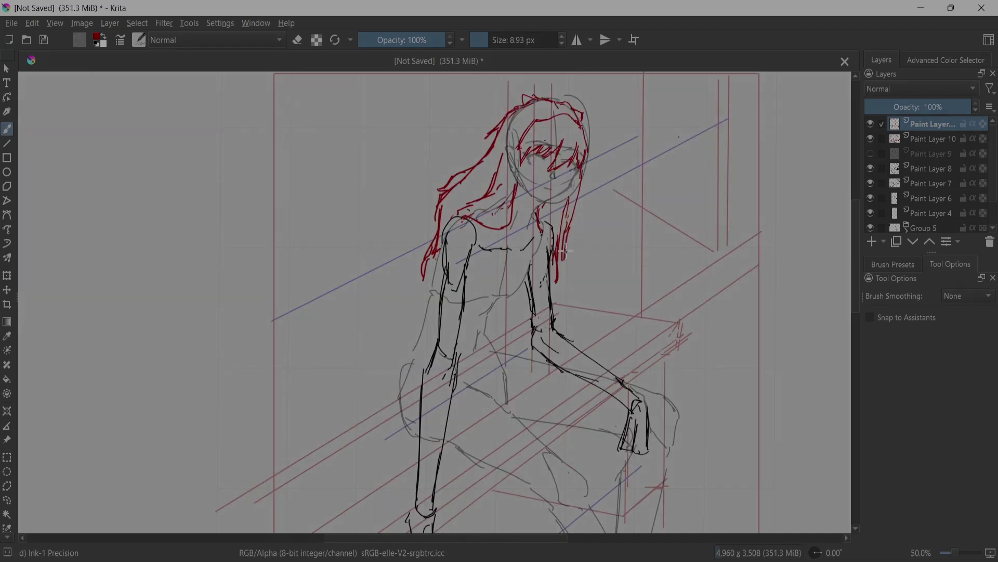
pyautogui.hotkey('ctrl', 'z')
pyautogui.hotkey('ctrl', 'z')
pyautogui.press('2')
pyautogui.press('m')
pyautogui.scroll(3, 453, 130)
pyautogui.moveTo(451, 148)
pyautogui.mouseDown()
pyautogui.moveTo(437, 272)
pyautogui.moveTo(457, 262)
pyautogui.mouseUp()
pyautogui.hotkey('ctrl', 'z')
pyautogui.hotkey('ctrl', 'z')
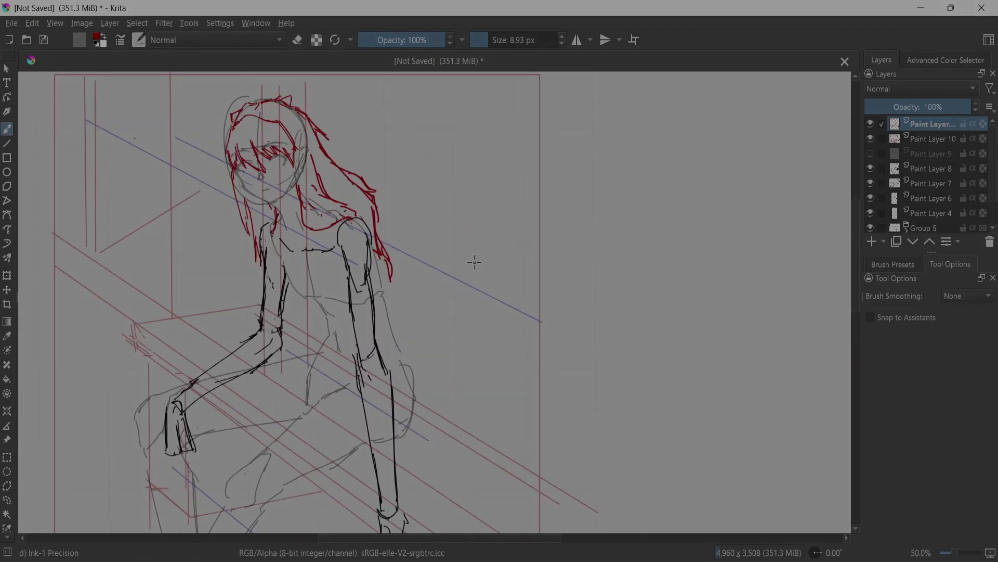
pyautogui.scroll(-3, 450, 130)
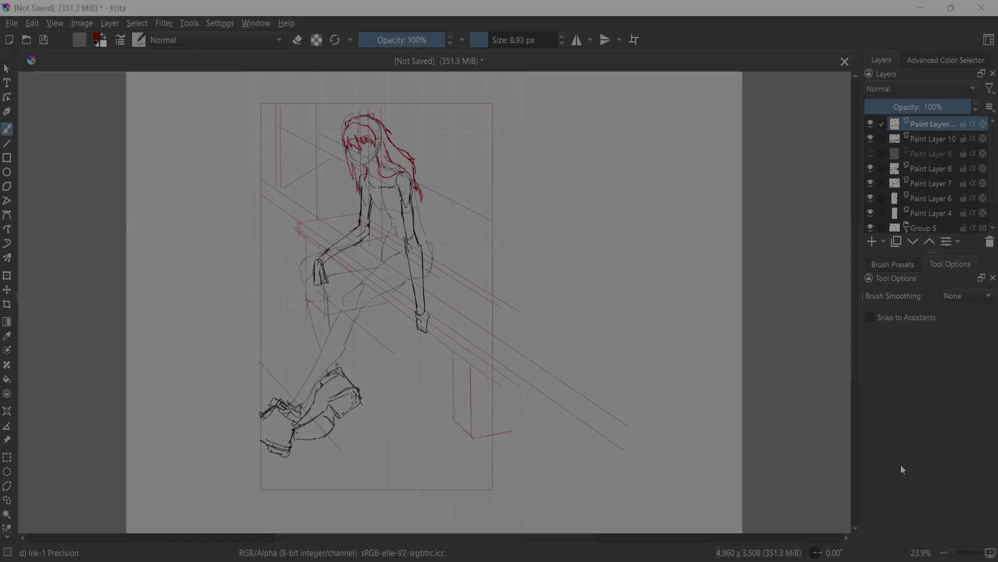
# Briefly check what Paint Layer 1 and Group 5 contain, and set Paint Layer 4's opacity to 46%
pyautogui.scroll(1, 448, 292)
pyautogui.scroll(-2, 872, 157)
pyautogui.click(870, 211)
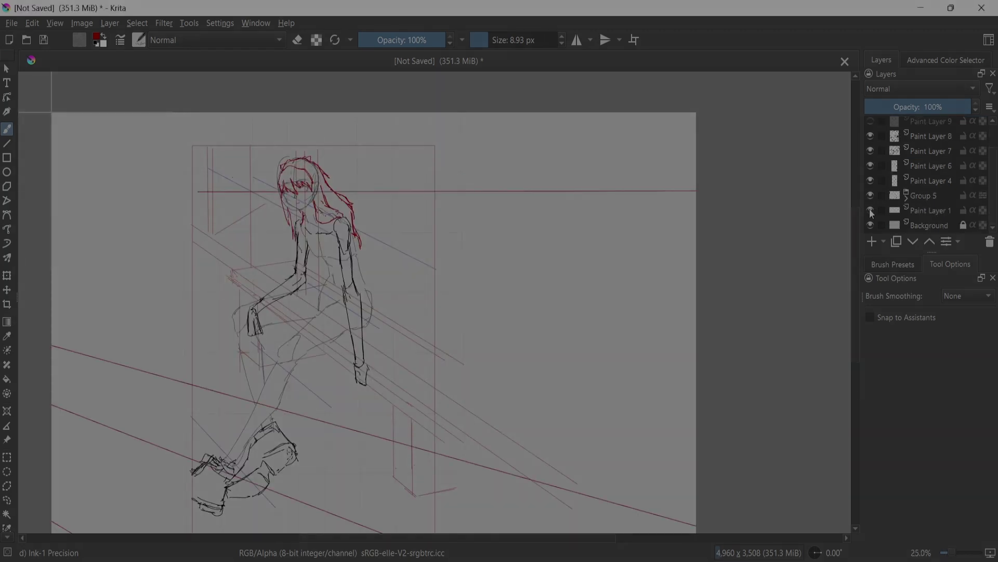
pyautogui.click(871, 211)
pyautogui.click(871, 195)
pyautogui.click(870, 195)
pyautogui.click(874, 166)
pyautogui.click(928, 181)
pyautogui.click(940, 107)
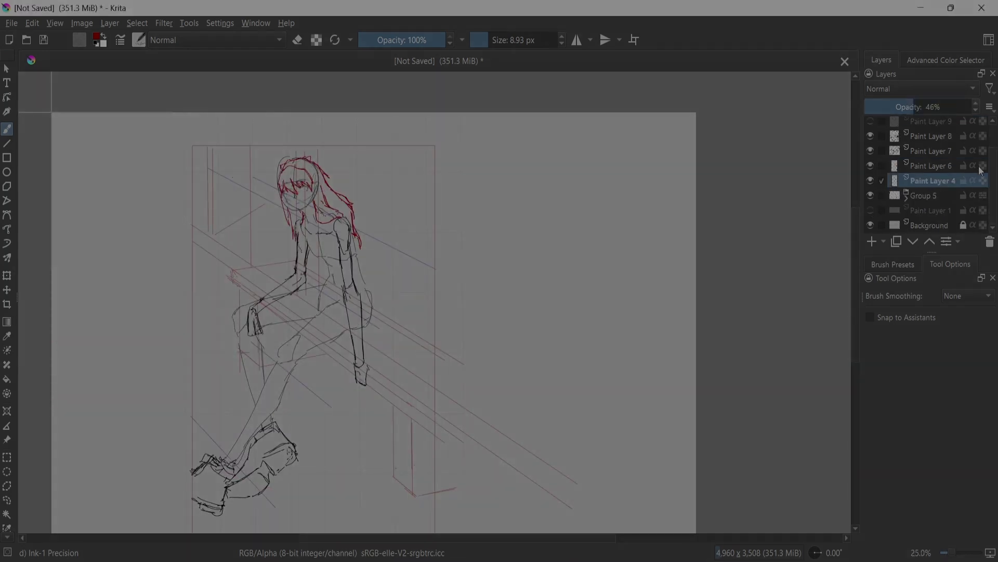
pyautogui.scroll(3, 403, 240)
pyautogui.press('Insert')
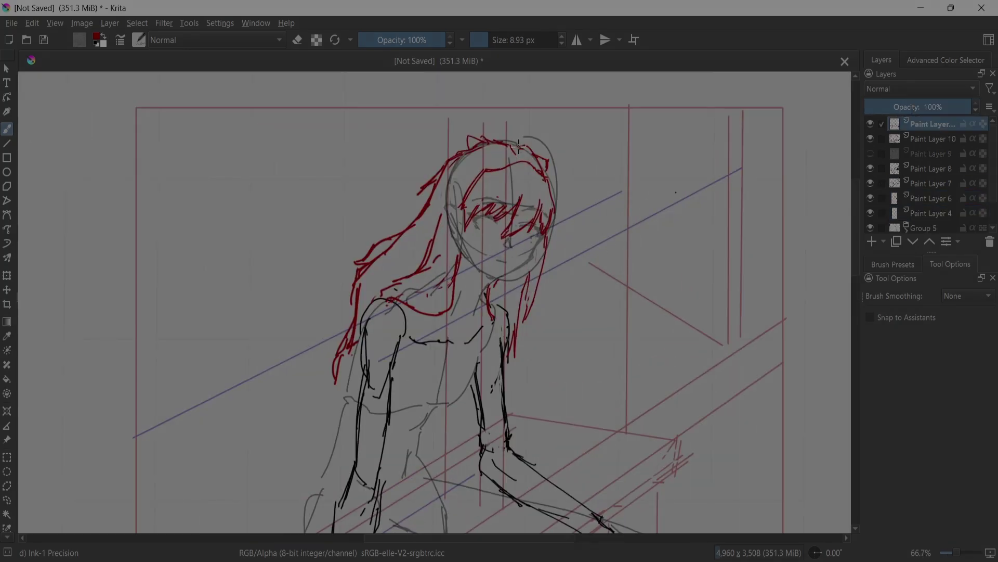
pyautogui.press('m')
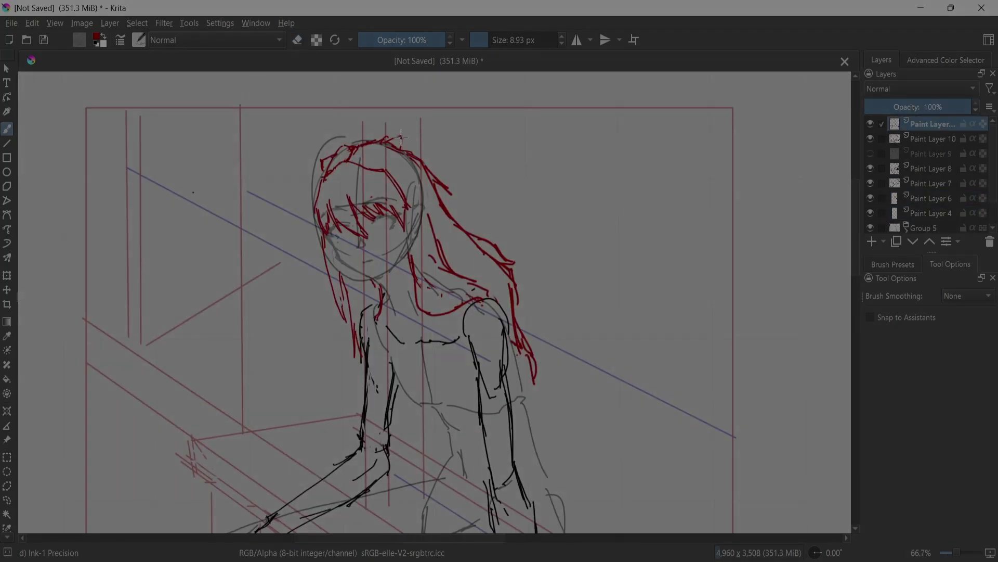
pyautogui.press('q')
pyautogui.press('b')
pyautogui.moveTo(451, 127); pyautogui.dragTo(496, 136)
pyautogui.hotkey('ctrl', 'z')
pyautogui.hotkey('ctrl', '-')
pyautogui.hotkey('ctrl', '-')
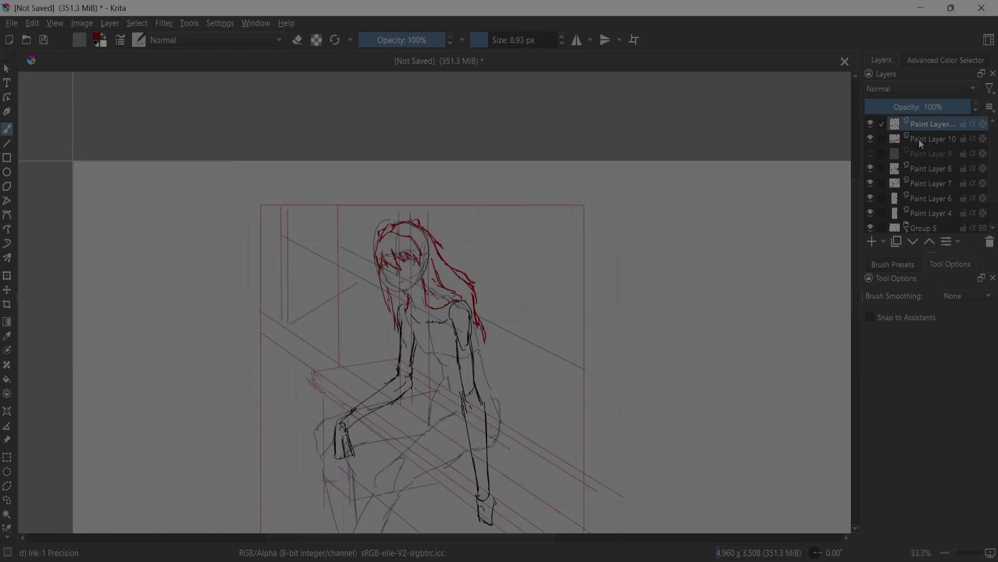
# Toggle the visibility of Paint Layers 7 and 8 to examine which parts of the figure each one holds
pyautogui.click(920, 169)
pyautogui.click(871, 168)
pyautogui.click(871, 169)
pyautogui.click(871, 184)
pyautogui.click(871, 184)
pyautogui.scroll(-1, 872, 185)
pyautogui.press('2')
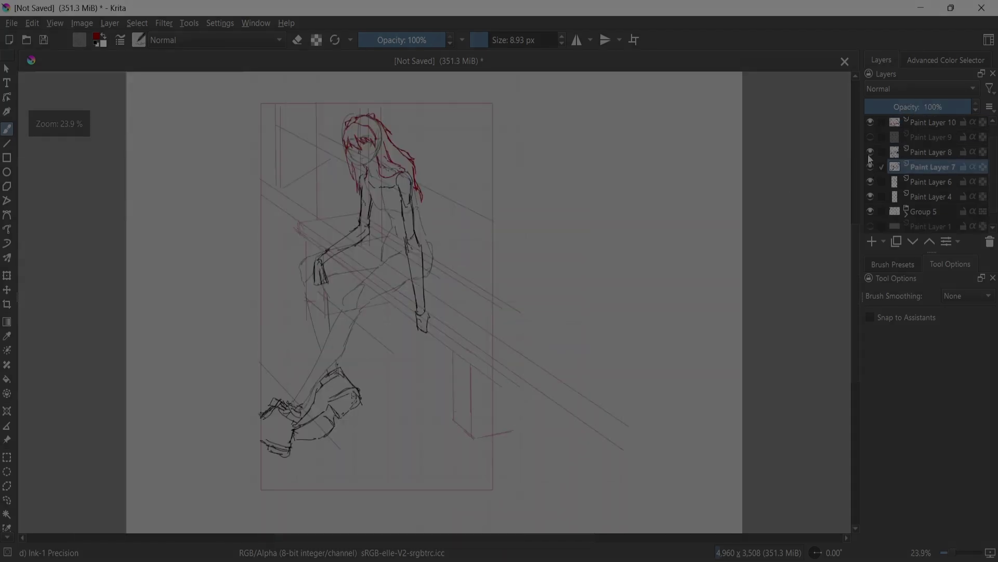
pyautogui.click(871, 152)
pyautogui.click(923, 170)
pyautogui.click(922, 182)
pyautogui.click(895, 197)
pyautogui.click(895, 167)
pyautogui.click(870, 167)
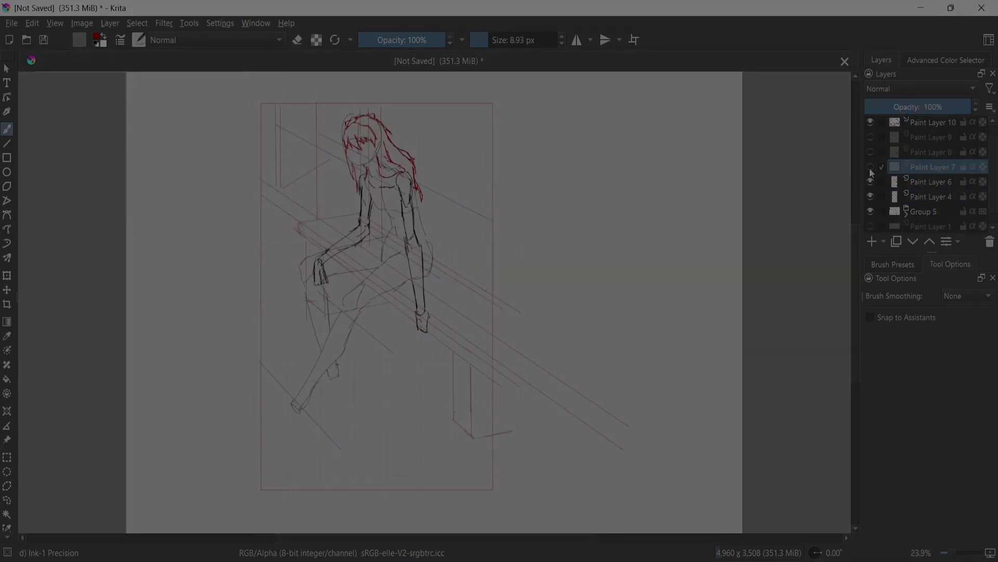
pyautogui.click(871, 167)
pyautogui.hotkey('ctrl', '+')
pyautogui.hotkey('ctrl', '+')
pyautogui.hotkey('ctrl', '+')
pyautogui.hotkey('ctrl', '+')
pyautogui.moveTo(474, 117); pyautogui.dragTo(535, 365)
pyautogui.press('m')
pyautogui.hotkey('ctrl', '-')
pyautogui.moveTo(333, 271); pyautogui.dragTo(364, 333)
pyautogui.hotkey('ctrl', 'z')
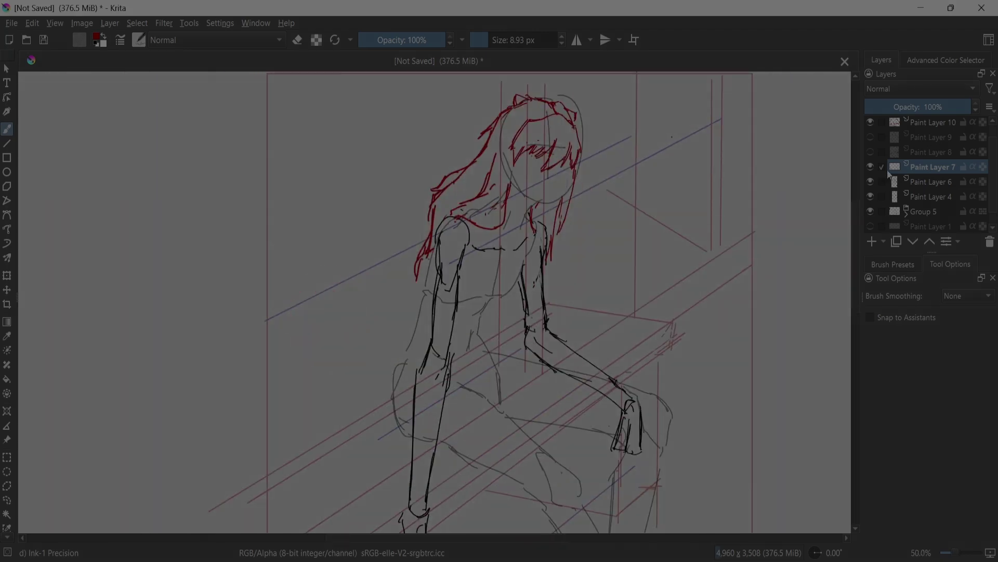
# Show Paint Layer 8, switch the brush color to dark blue and lower Paint Layer 6's opacity
pyautogui.click(871, 152)
pyautogui.click(946, 60)
pyautogui.click(994, 111)
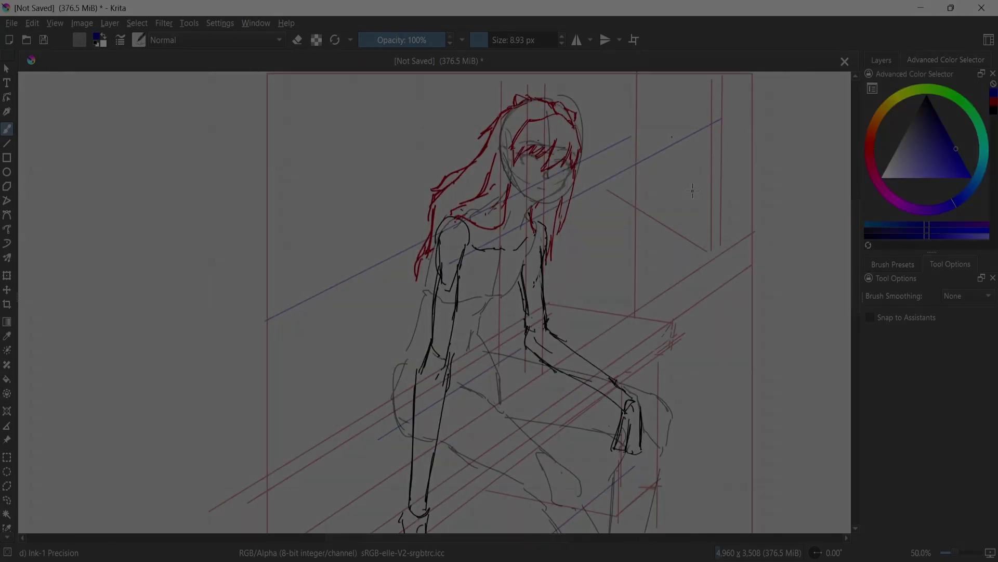
pyautogui.click(882, 60)
pyautogui.click(935, 180)
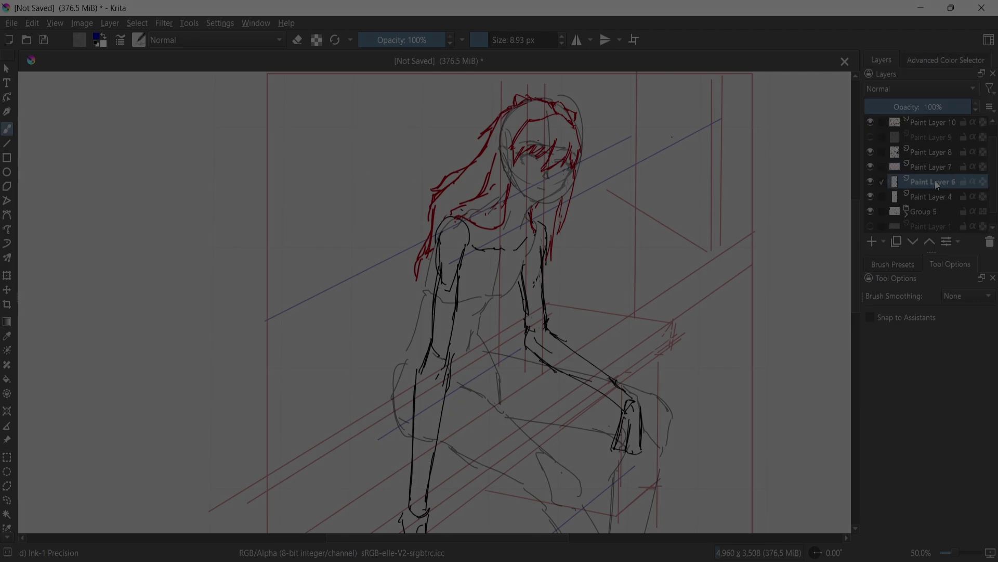
pyautogui.click(919, 106)
# On Paint Layer 7, sketch the shirt's back edge from the near shoulder to the hip, with the angular fold below it
pyautogui.click(932, 167)
pyautogui.moveTo(446, 220)
pyautogui.mouseDown()
pyautogui.moveTo(390, 367)
pyautogui.moveTo(381, 432)
pyautogui.mouseUp()
pyautogui.moveTo(419, 401); pyautogui.dragTo(378, 436)
pyautogui.press('m')
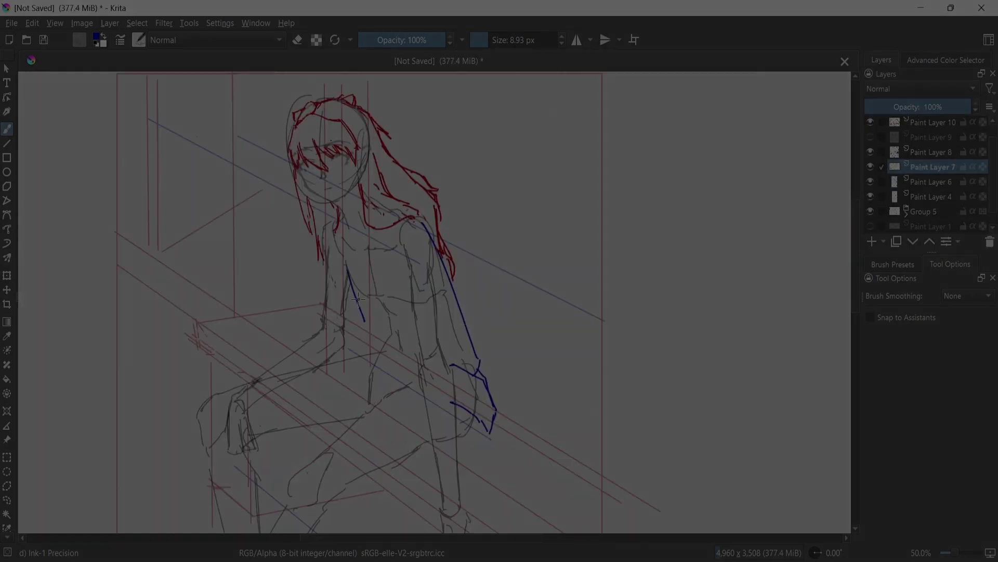
# Redraw the shirt's front edge down to the waist and add the waist hem and the folded fabric below it
pyautogui.hotkey('ctrl', 'z')
pyautogui.moveTo(348, 266); pyautogui.dragTo(343, 340)
pyautogui.hotkey('ctrl', 'z')
pyautogui.moveTo(347, 260)
pyautogui.mouseDown()
pyautogui.moveTo(355, 328)
pyautogui.moveTo(366, 331)
pyautogui.moveTo(347, 368)
pyautogui.moveTo(361, 400)
pyautogui.mouseUp()
pyautogui.hotkey('ctrl', 'z')
pyautogui.press('m')
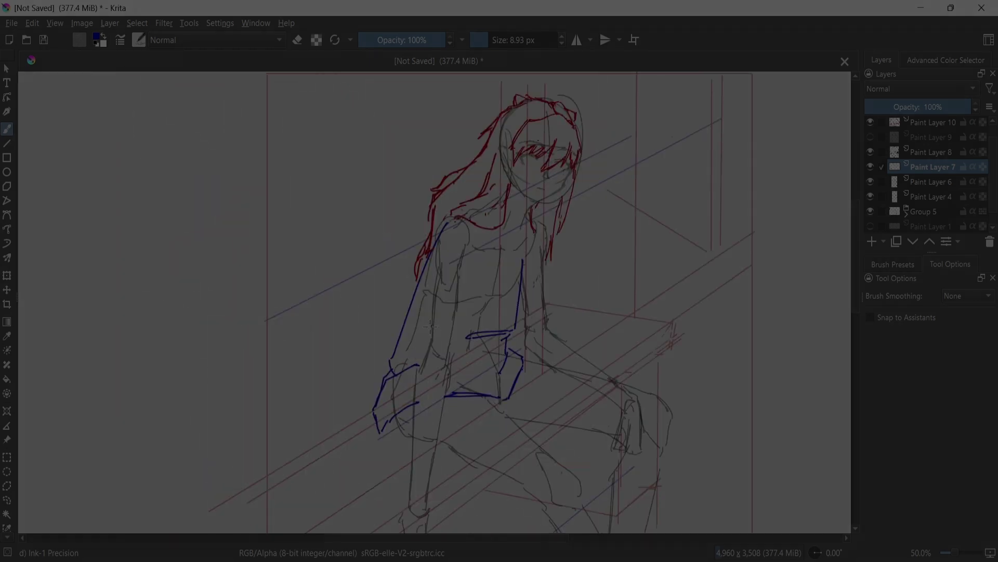
# Sketch the near sleeve's wide doubled hem above the elbow and its straight front edge
pyautogui.moveTo(476, 322); pyautogui.dragTo(414, 338)
pyautogui.moveTo(434, 334); pyautogui.dragTo(466, 326)
pyautogui.moveTo(479, 257); pyautogui.dragTo(481, 320)
pyautogui.moveTo(481, 323); pyautogui.dragTo(457, 329)
# Hide the outer hair layer and draw the shirt's near shoulder line and V-shaped neckline
pyautogui.moveTo(993, 162); pyautogui.dragTo(993, 145)
pyautogui.click(871, 123)
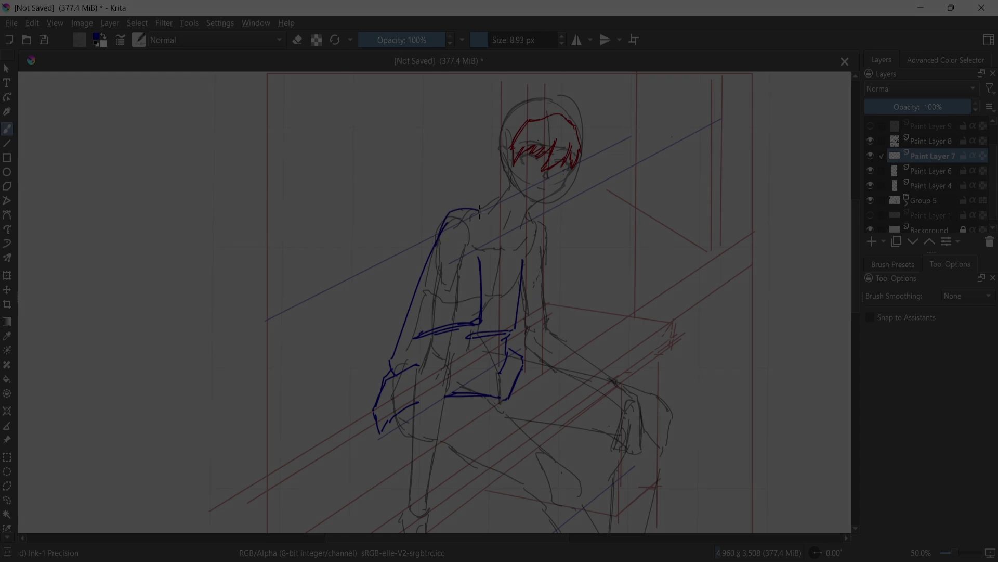
pyautogui.press('m')
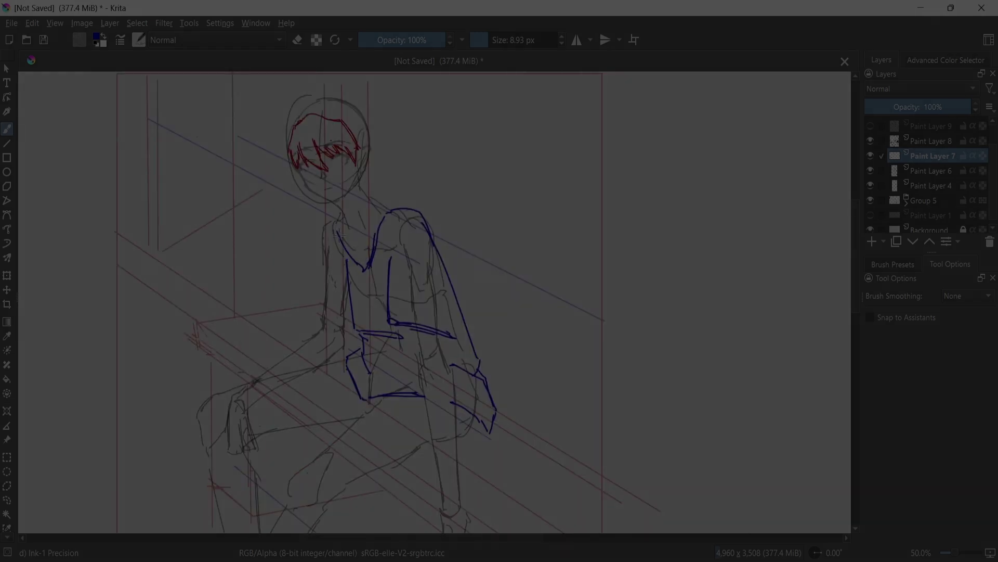
# Draw the far sleeve from the shoulder to its hem and close the near sleeve's back edge
pyautogui.moveTo(339, 218)
pyautogui.mouseDown()
pyautogui.moveTo(320, 228)
pyautogui.moveTo(317, 303)
pyautogui.mouseUp()
pyautogui.hotkey('ctrl', 'z')
pyautogui.moveTo(319, 242); pyautogui.dragTo(311, 309)
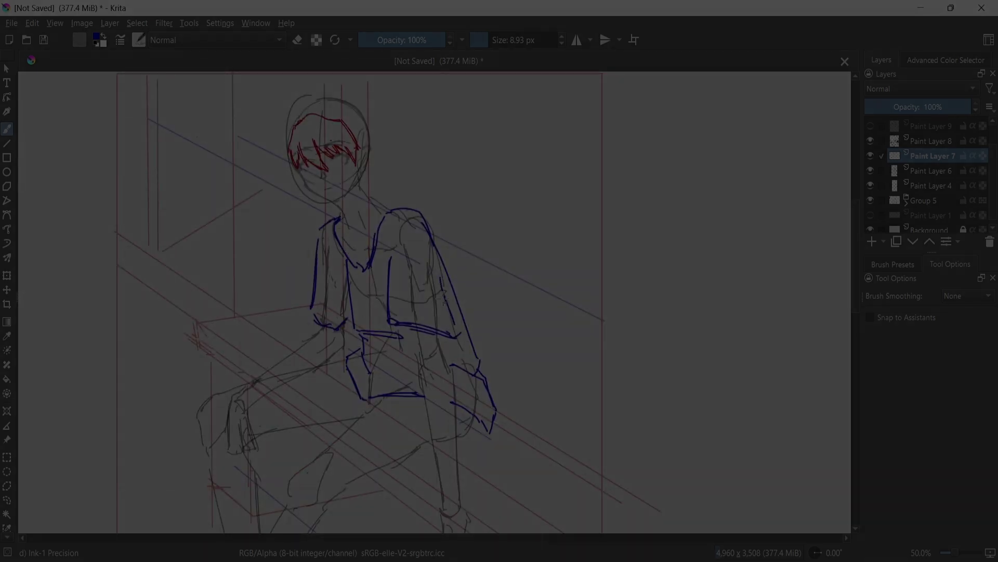
pyautogui.moveTo(436, 280); pyautogui.dragTo(457, 336)
pyautogui.press('e')
pyautogui.press('m')
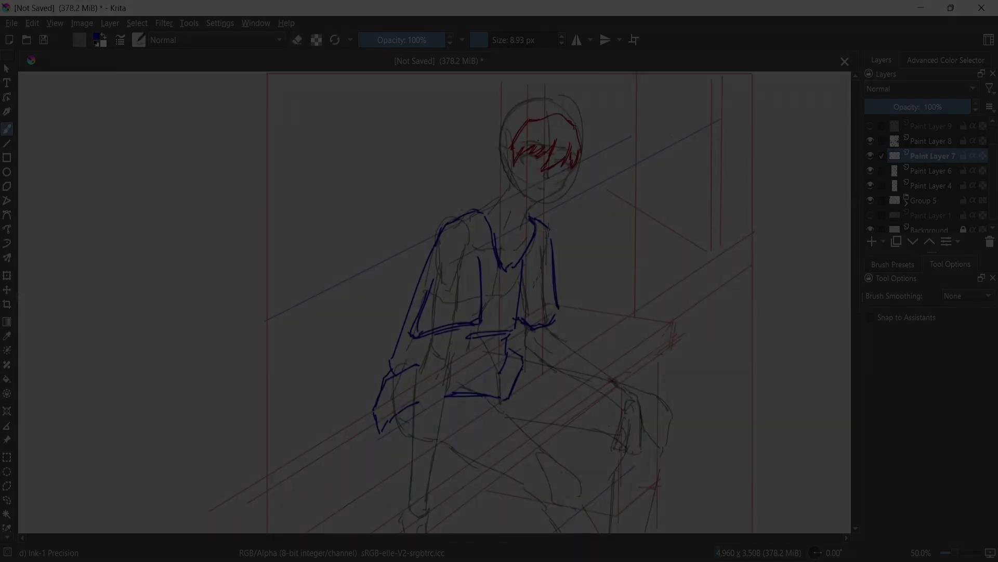
pyautogui.moveTo(548, 229); pyautogui.dragTo(552, 240)
# Sketch the curved bands of the shorts' hem around the near thigh and extend the underside toward the hip
pyautogui.press('2')
pyautogui.scroll(5, 534, 185)
pyautogui.moveTo(385, 396)
pyautogui.mouseDown()
pyautogui.moveTo(327, 457)
pyautogui.moveTo(345, 465)
pyautogui.mouseUp()
pyautogui.hotkey('ctrl', 'z')
pyautogui.moveTo(401, 404)
pyautogui.mouseDown()
pyautogui.moveTo(347, 456)
pyautogui.moveTo(358, 455)
pyautogui.mouseUp()
pyautogui.hotkey('ctrl', 'z')
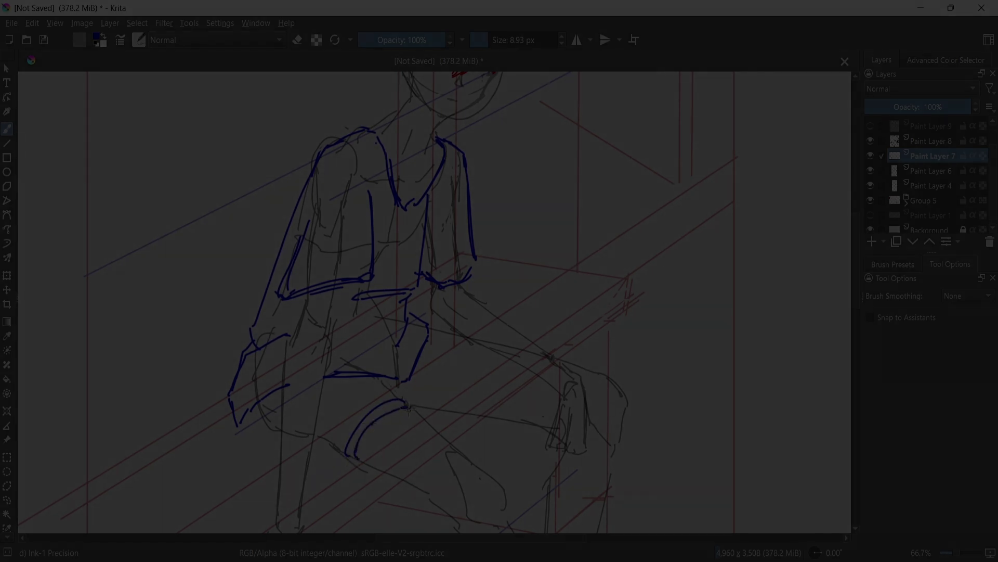
pyautogui.press('e')
pyautogui.press('m')
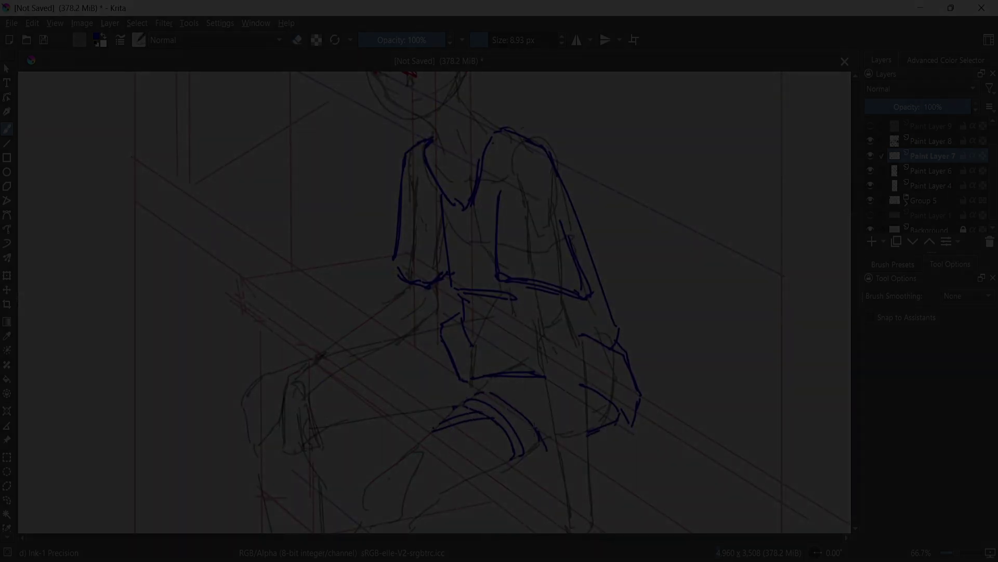
# Sketch the shorts' far leg opening as a curved edge running from the waist across the far thigh
pyautogui.press('m')
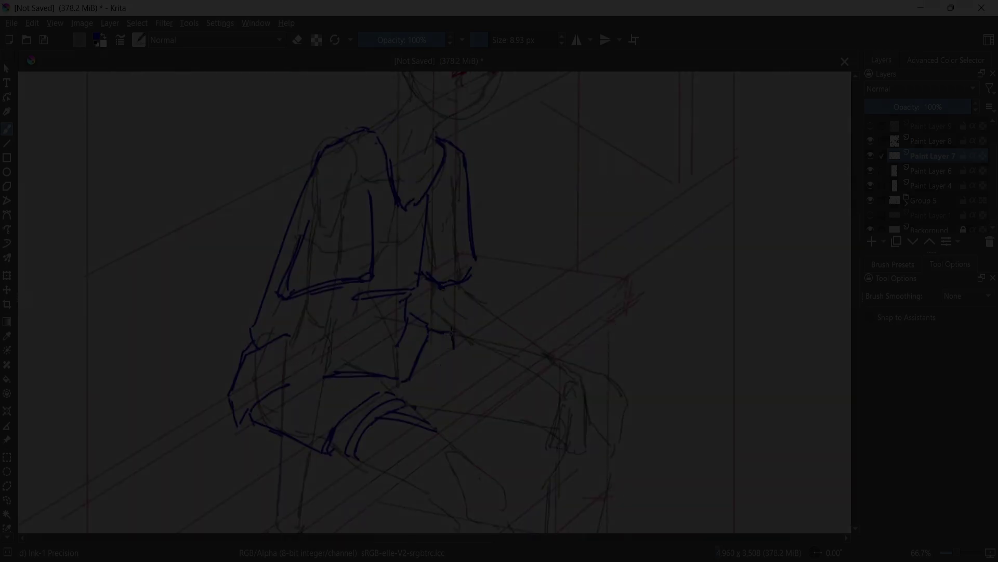
pyautogui.moveTo(452, 336); pyautogui.dragTo(436, 406)
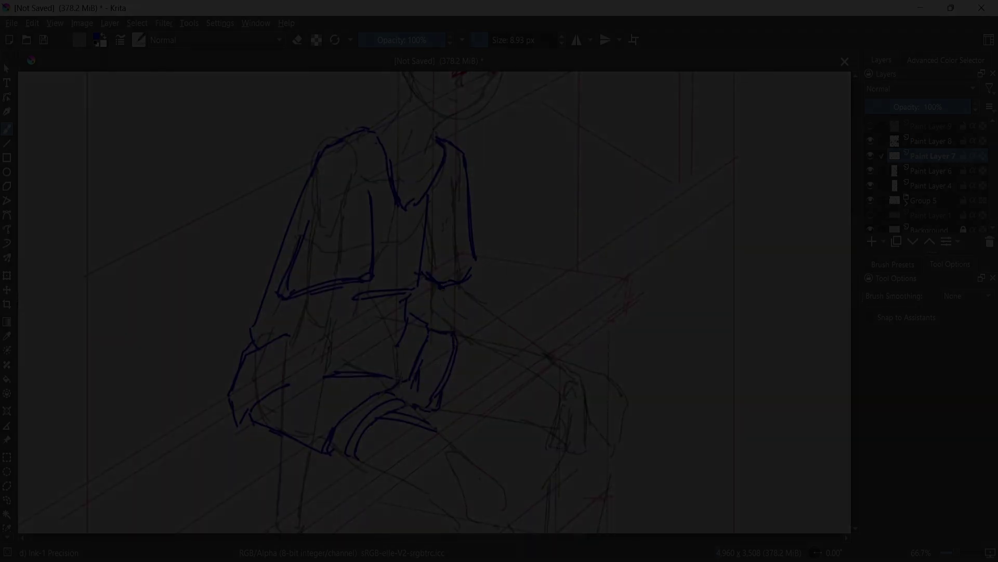
pyautogui.press('m')
# Erase and redraw the underside of the shorts' near leg between the thigh hem and the hip
pyautogui.press('2')
pyautogui.scroll(6, 300, 390)
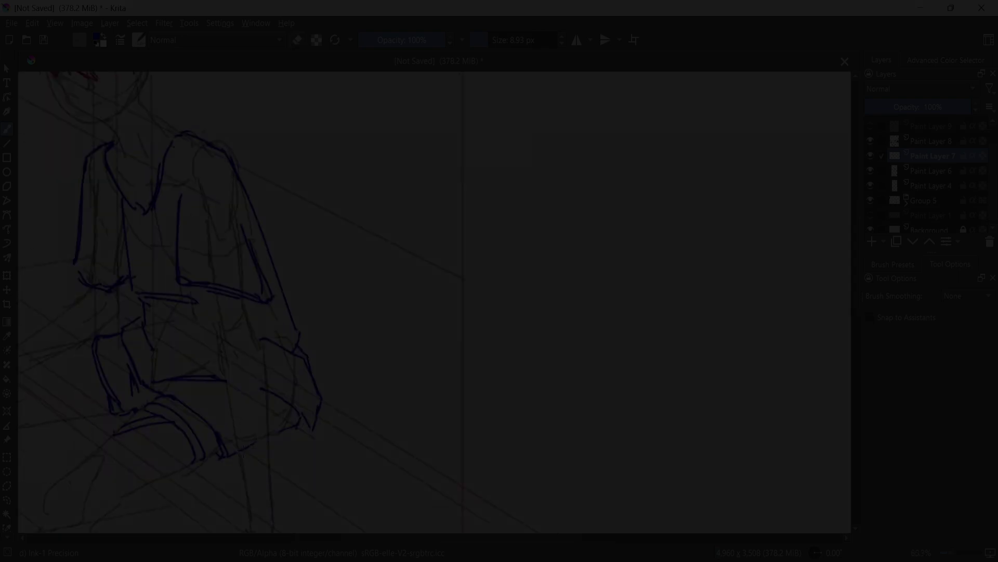
pyautogui.press('e')
pyautogui.press('m')
pyautogui.press('2')
pyautogui.moveTo(399, 404); pyautogui.dragTo(320, 459)
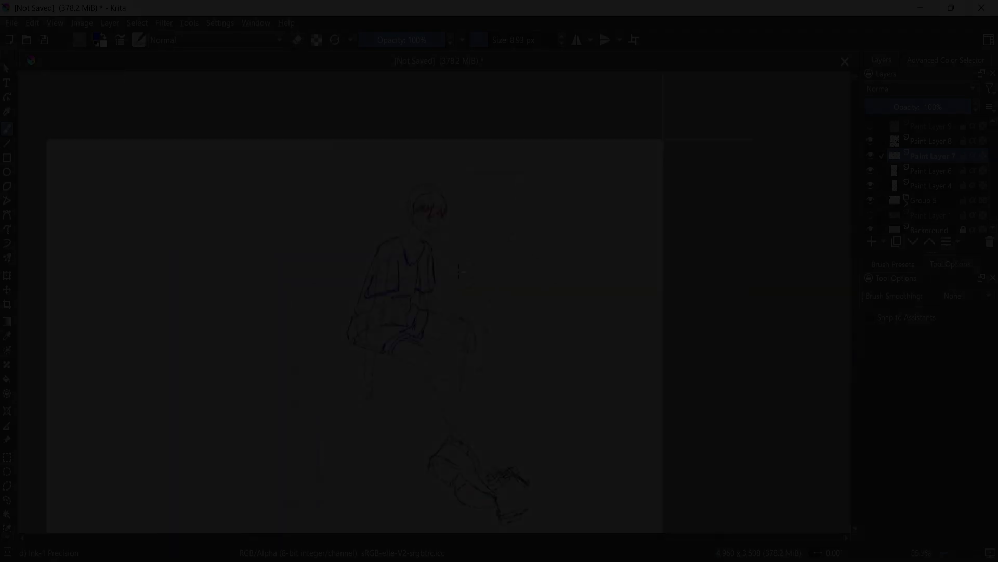
pyautogui.scroll(4, 448, 285)
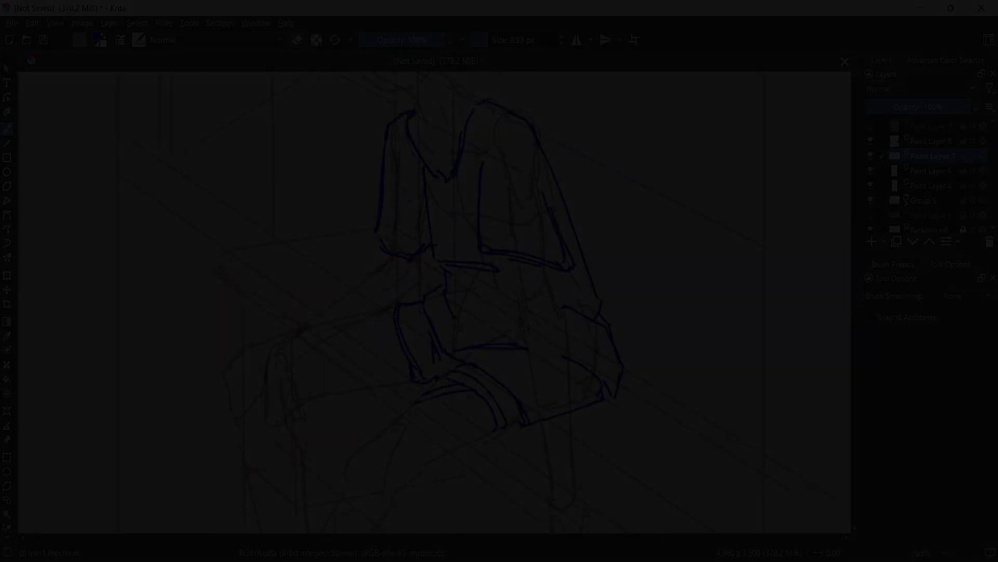